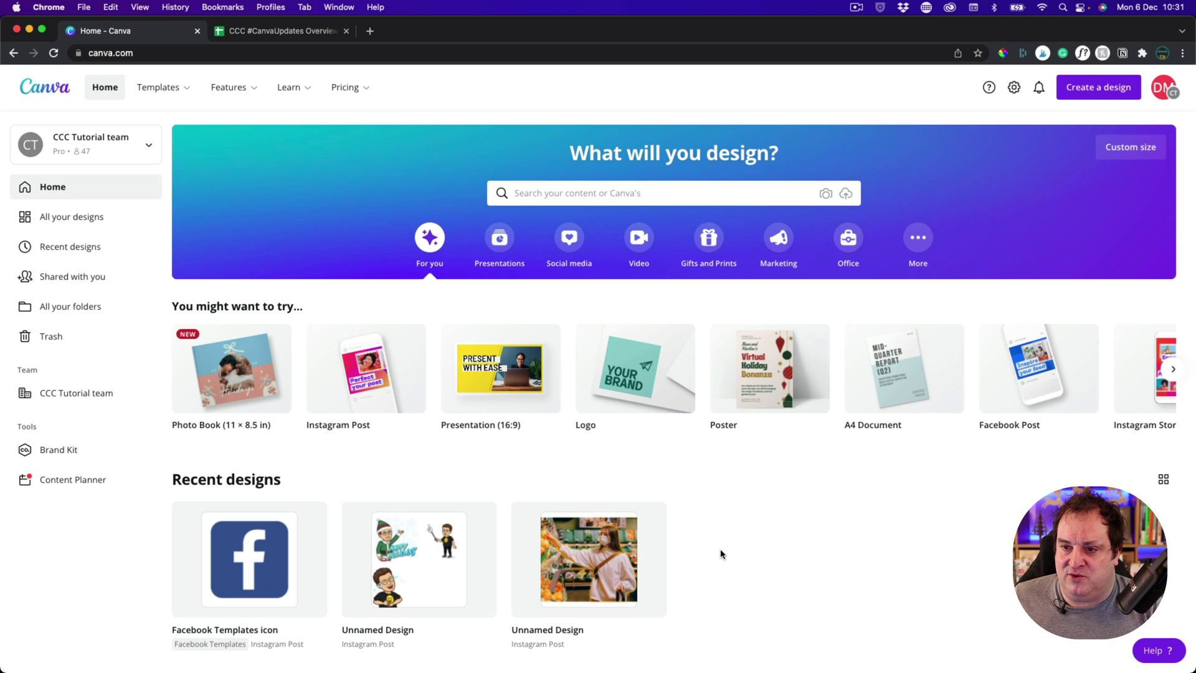
# Step: Take the Facebook Templates icon design out of its folder, then view all folders, showing 0 items
pyautogui.click(76, 227)
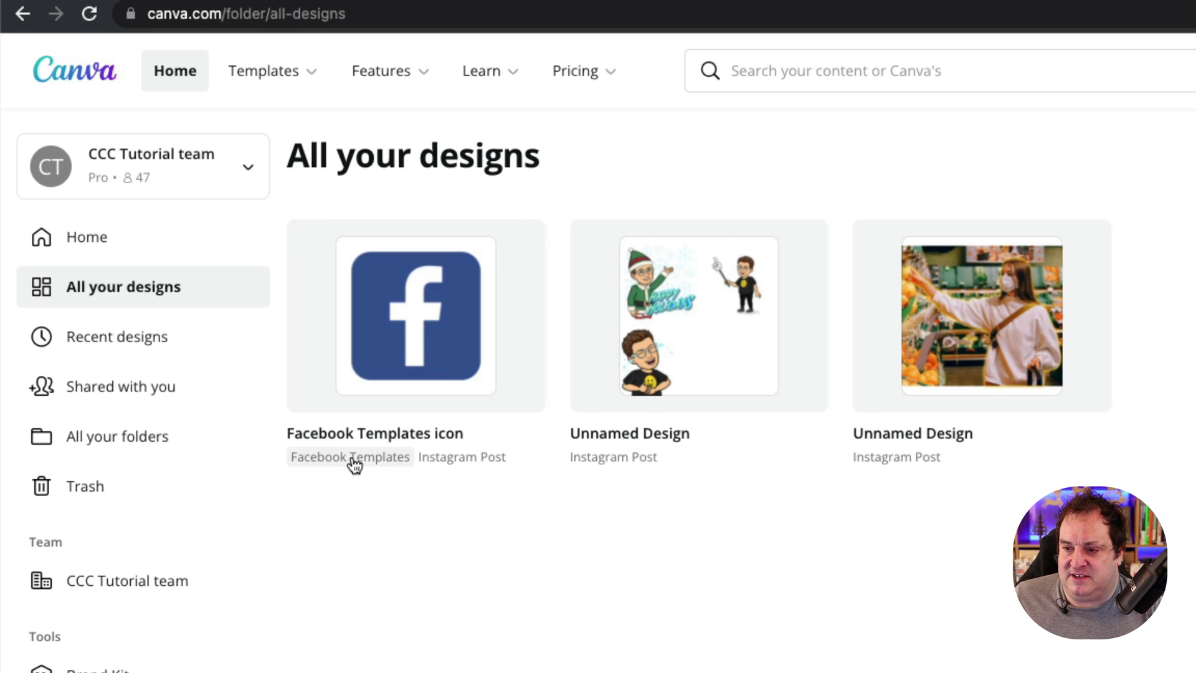
pyautogui.click(354, 461)
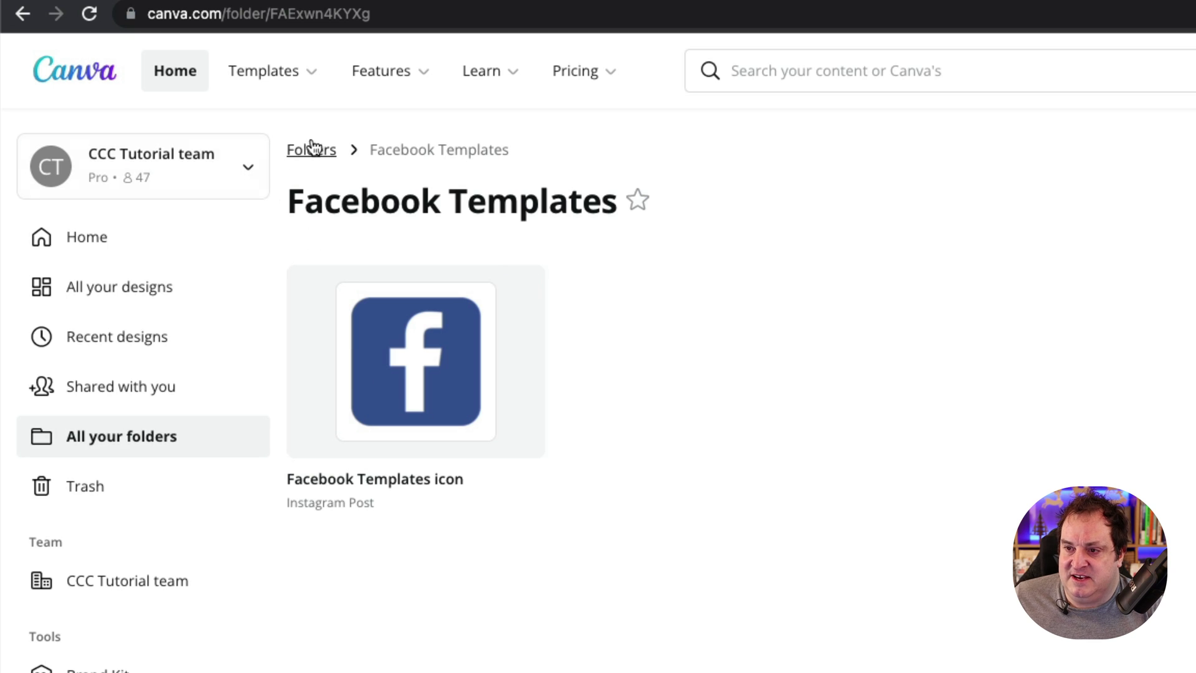
pyautogui.moveTo(456, 430)
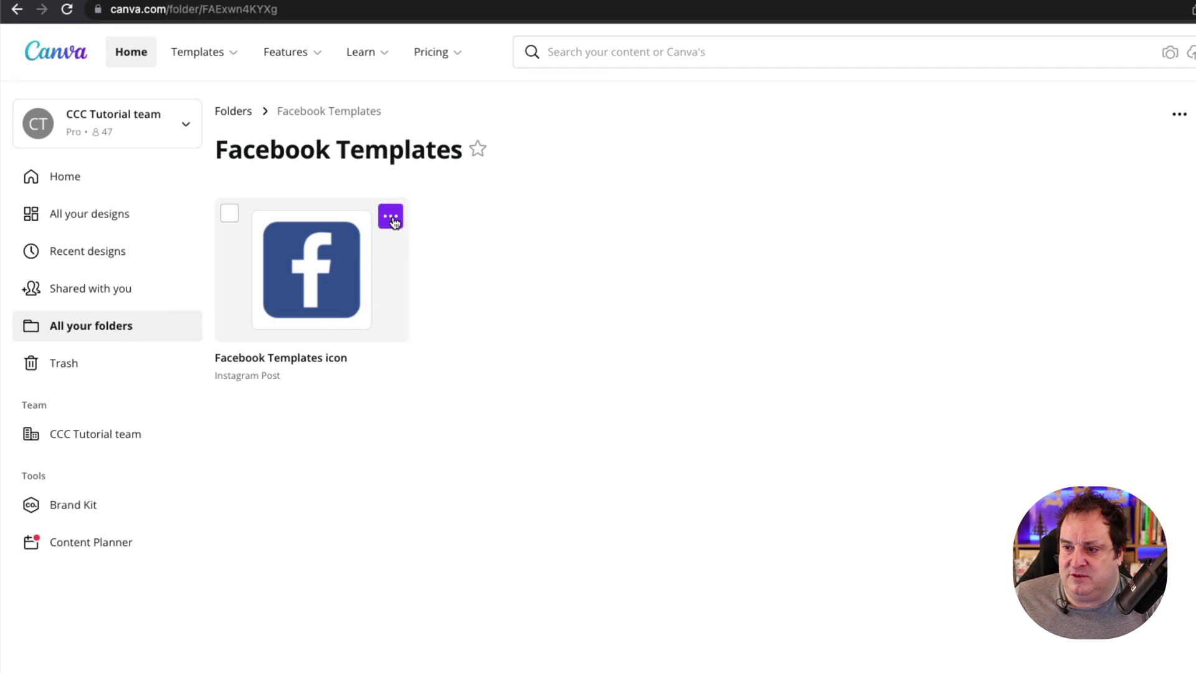
pyautogui.click(391, 217)
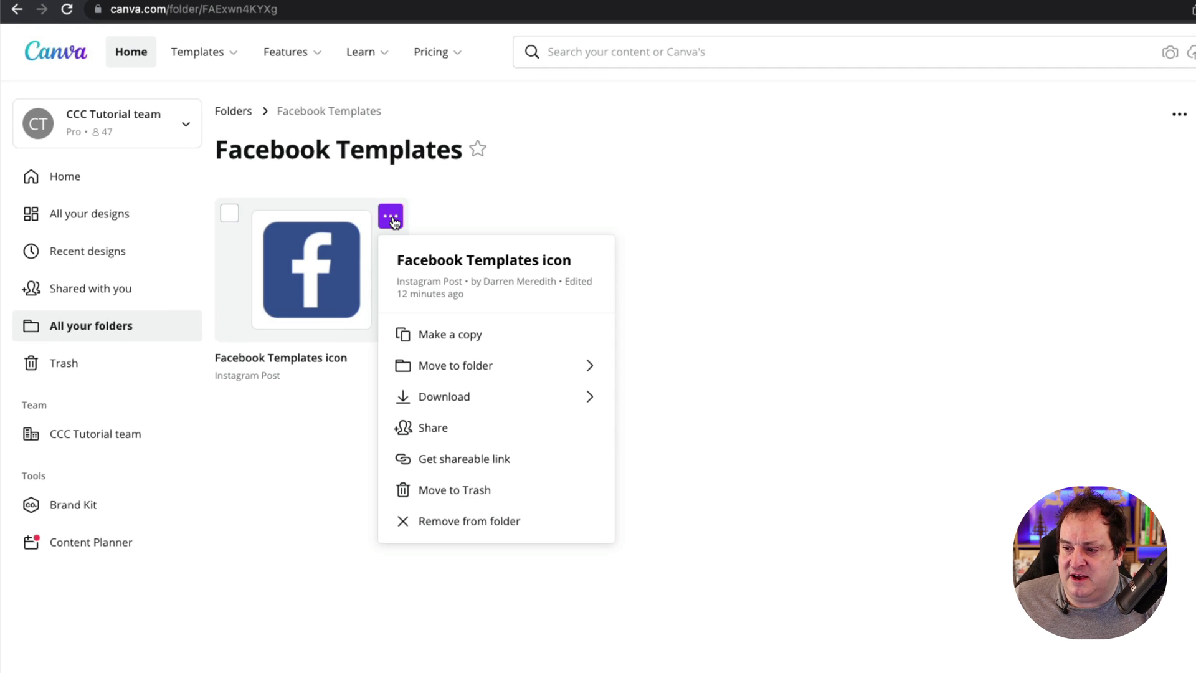
pyautogui.click(447, 529)
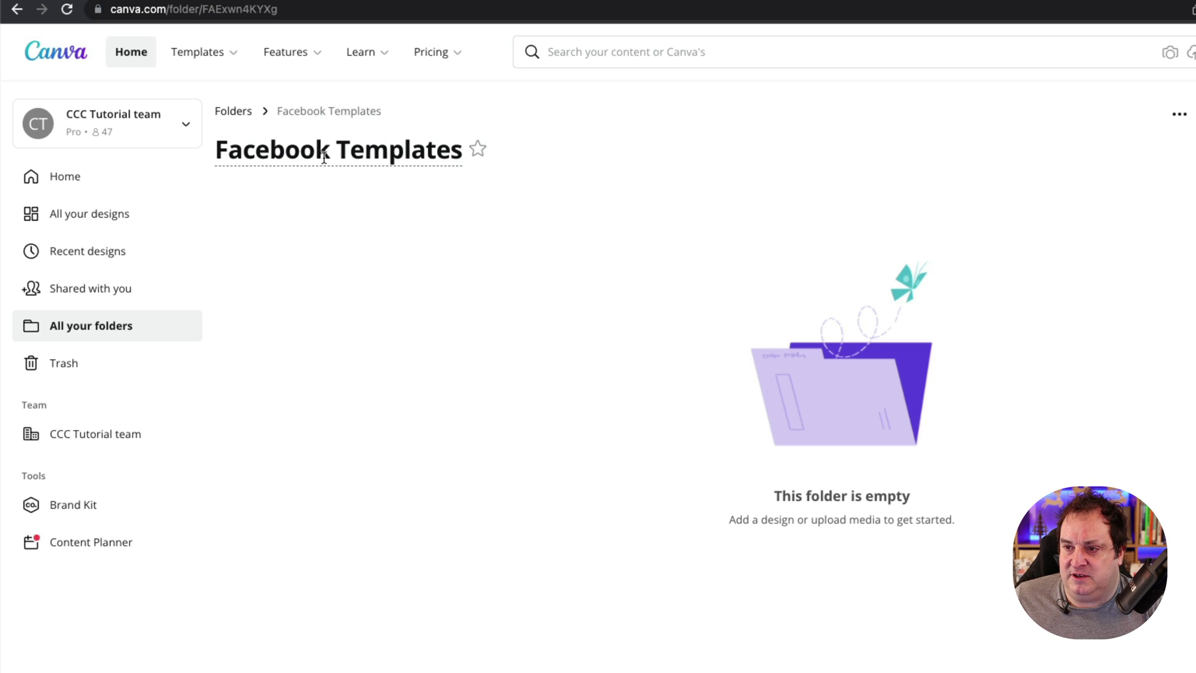
pyautogui.click(239, 112)
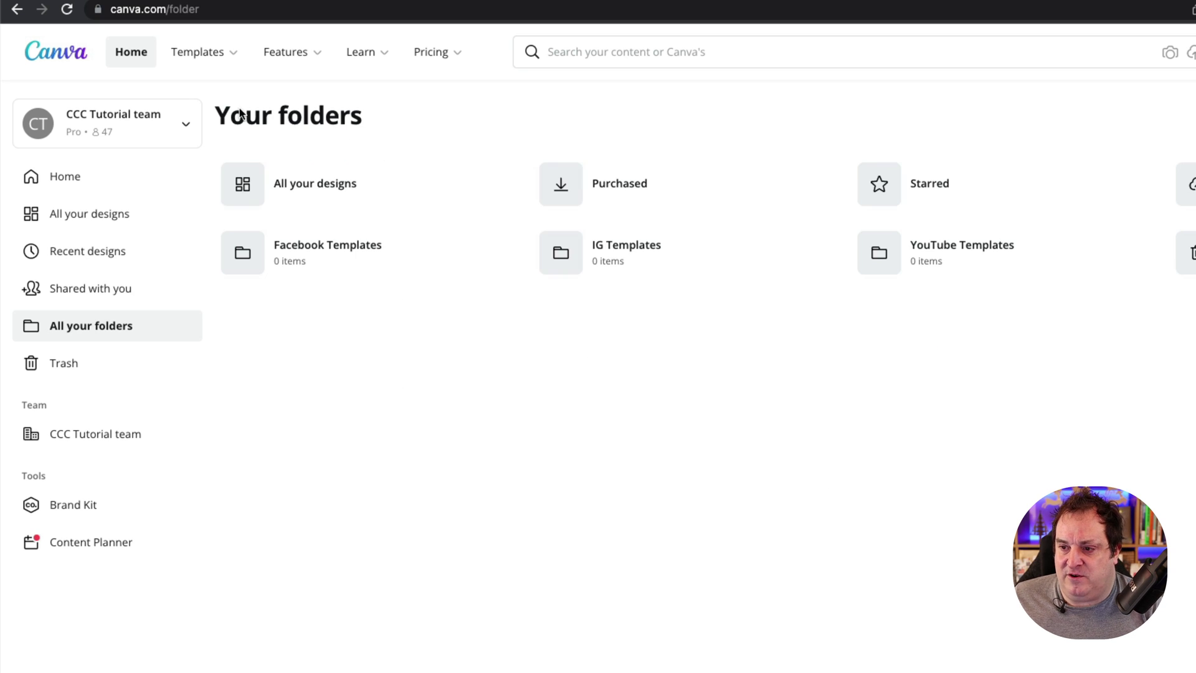
# Step: Open the Facebook Templates icon design and apply the pink Happy Birthday flower template
pyautogui.click(94, 215)
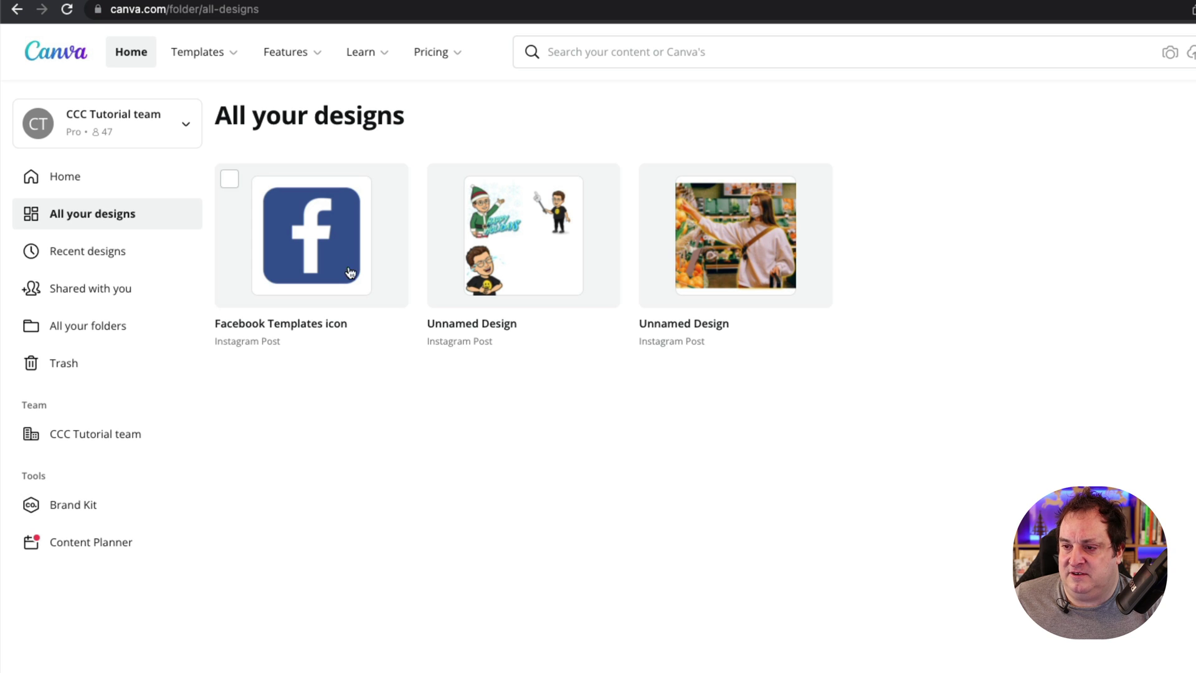
pyautogui.click(332, 250)
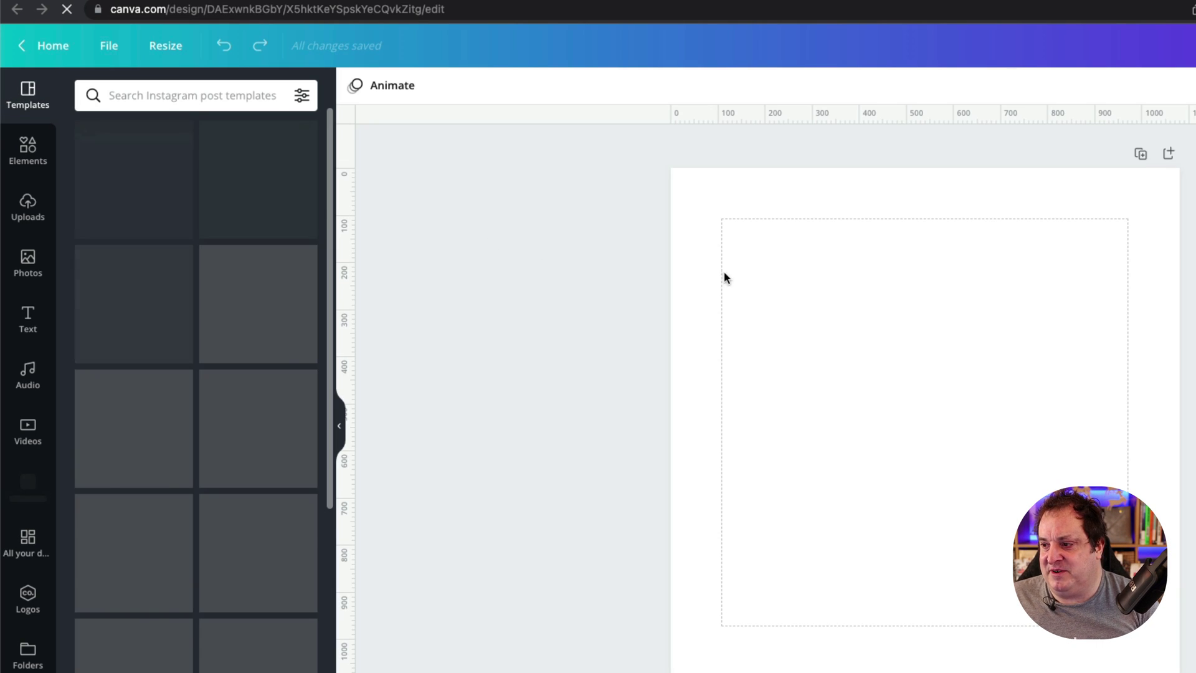
pyautogui.click(246, 211)
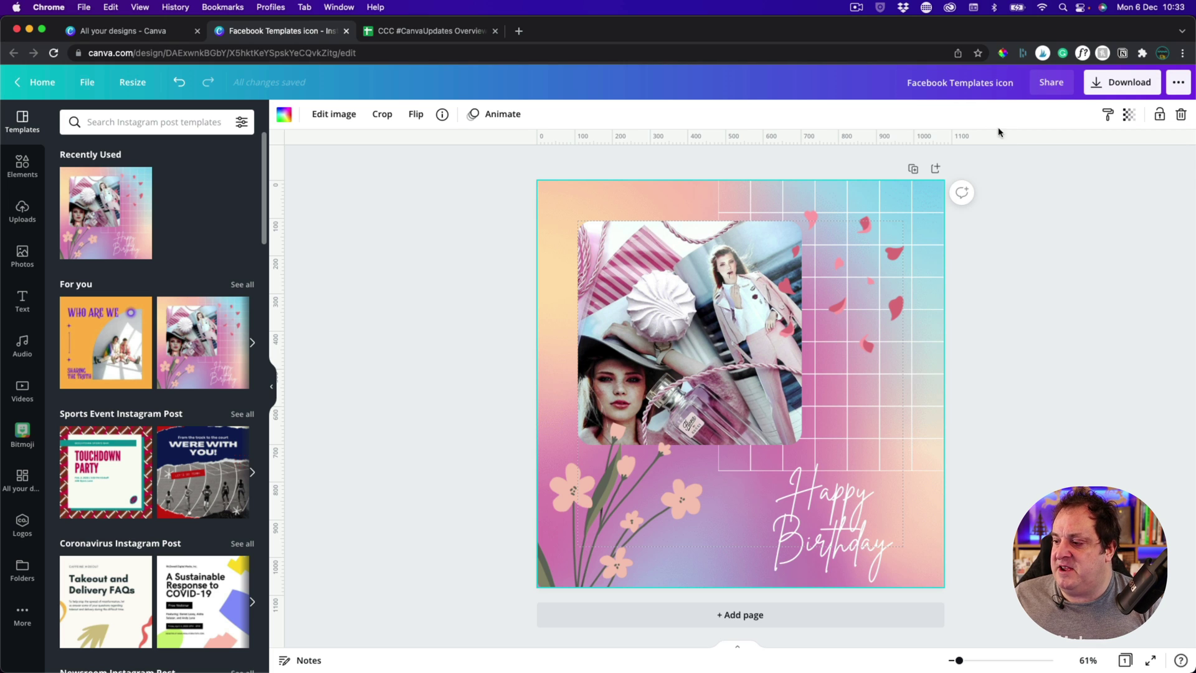
# Step: Change the design's title to 'IG Happy Birthday'
pyautogui.click(948, 76)
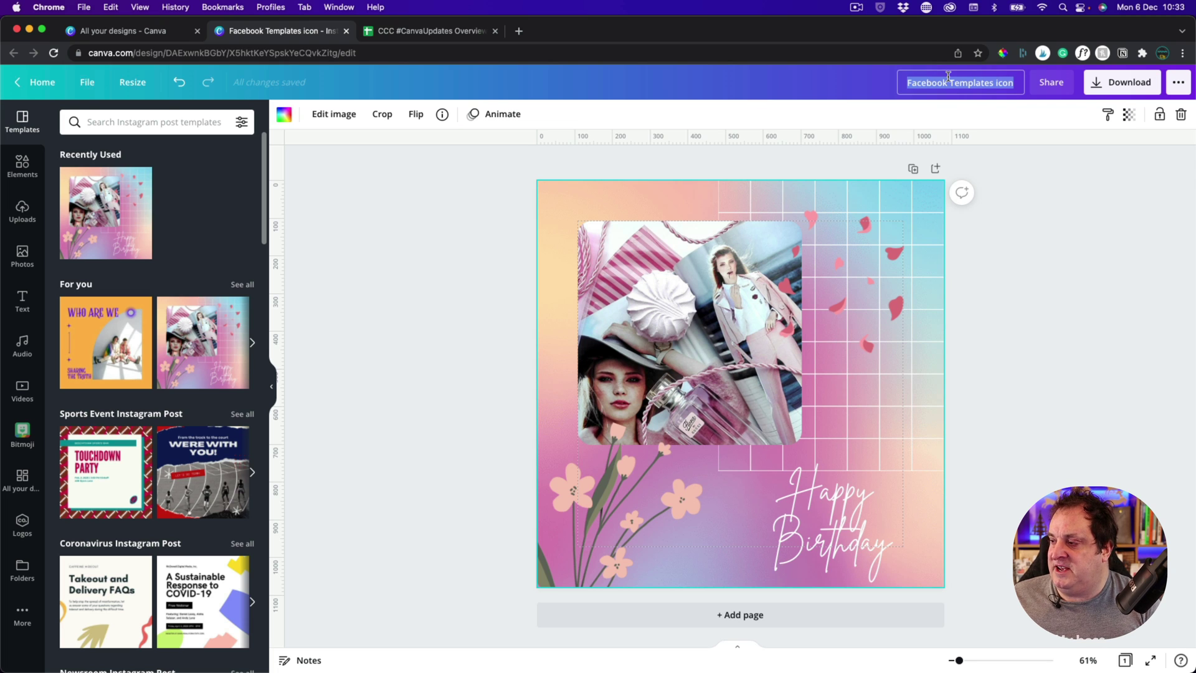
pyautogui.press('BackSpace')
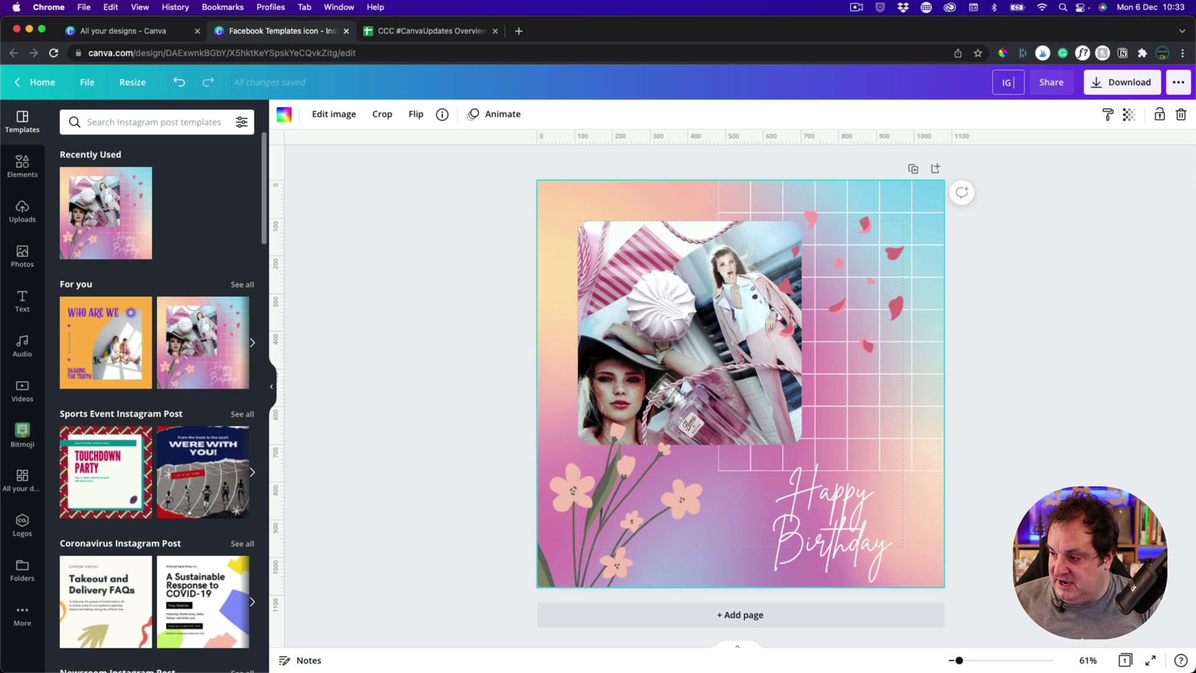
pyautogui.write('IG Happy B')
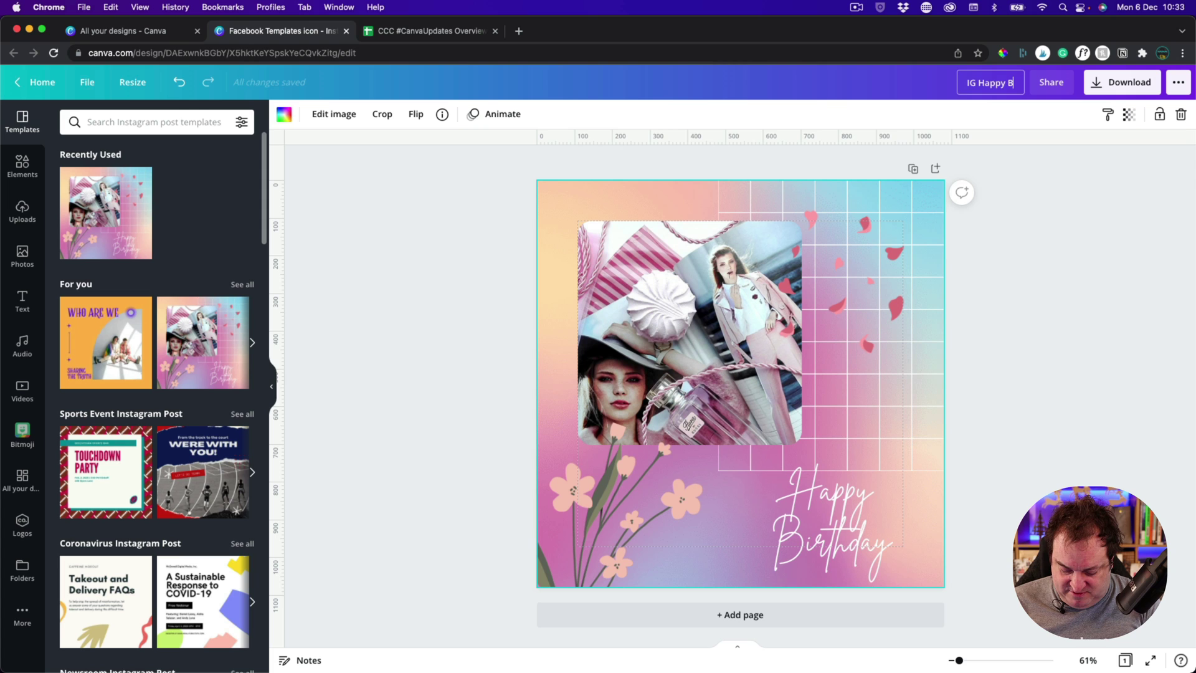
pyautogui.write('irthday')
pyautogui.press('Return')
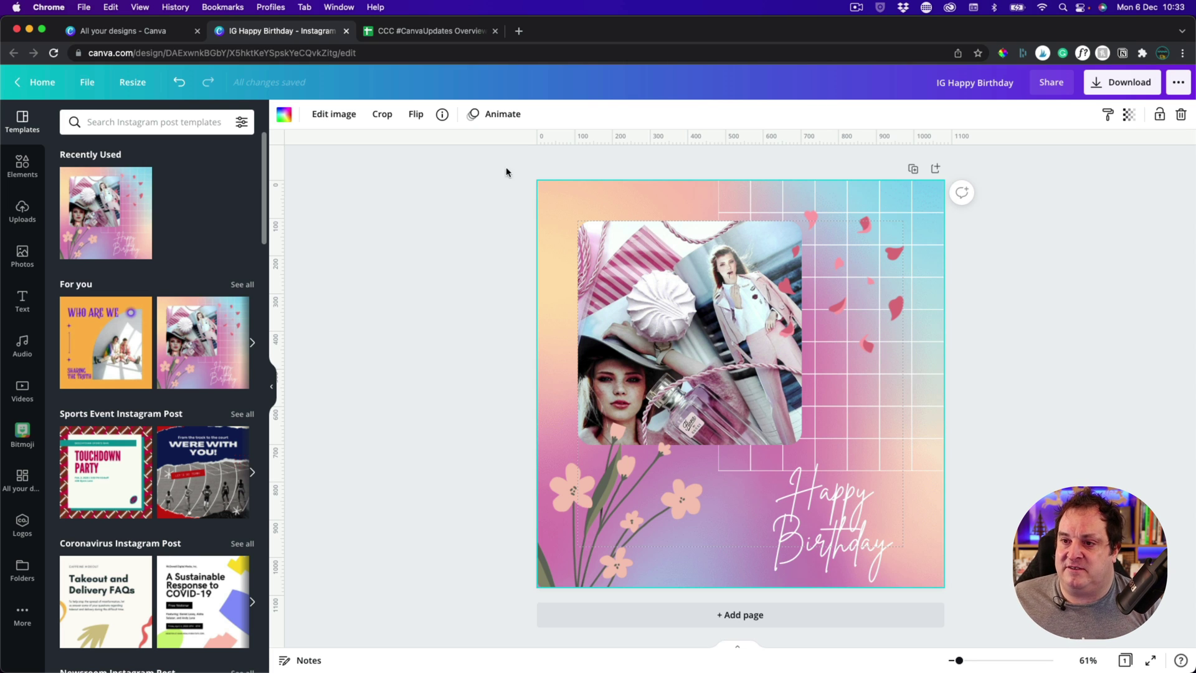
# Step: File the IG Happy Birthday design into the IG Templates folder with Save to folder
pyautogui.click(88, 82)
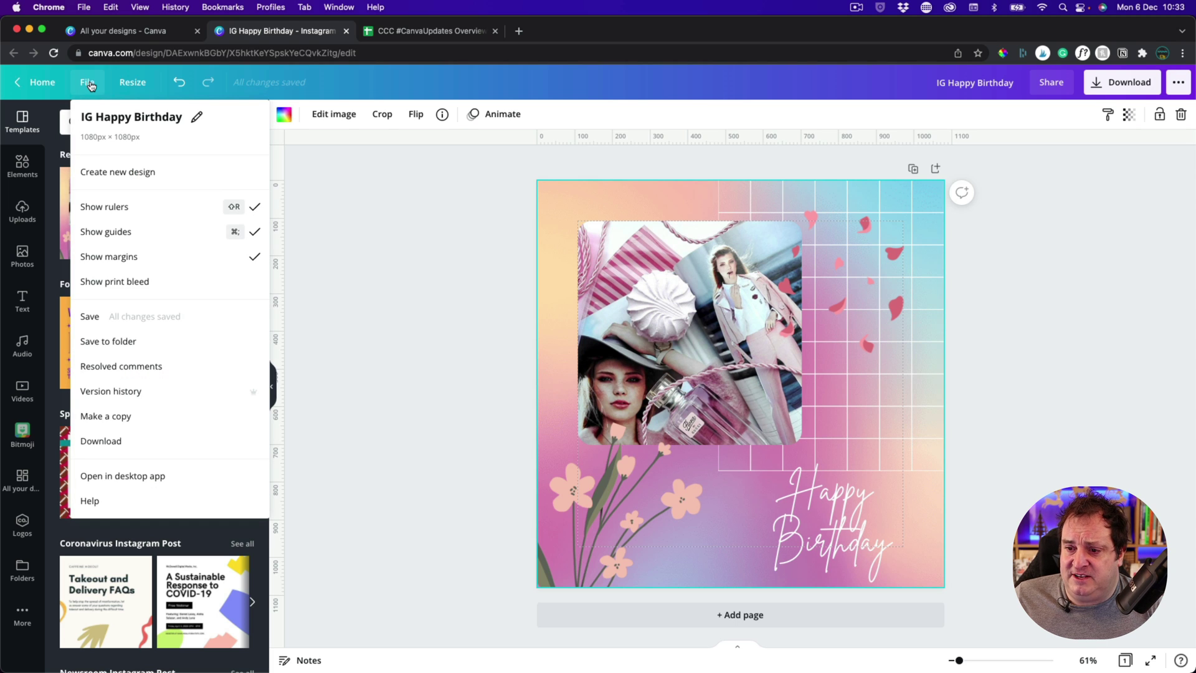
pyautogui.click(149, 346)
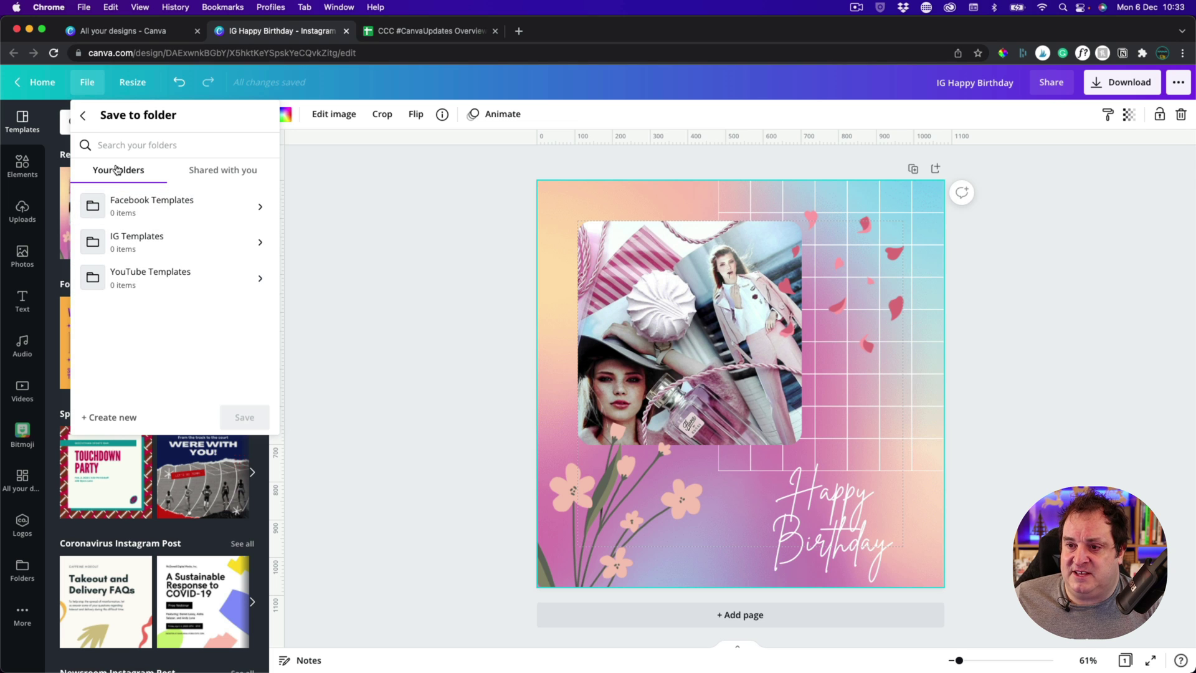
pyautogui.click(151, 246)
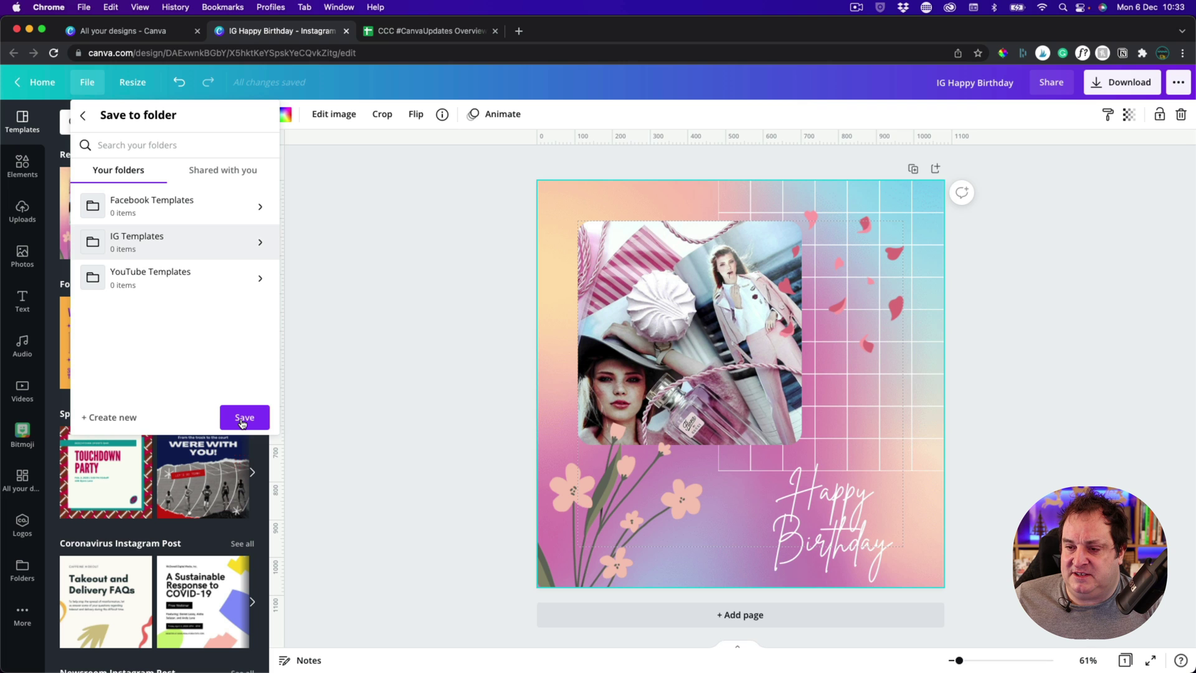
pyautogui.click(243, 422)
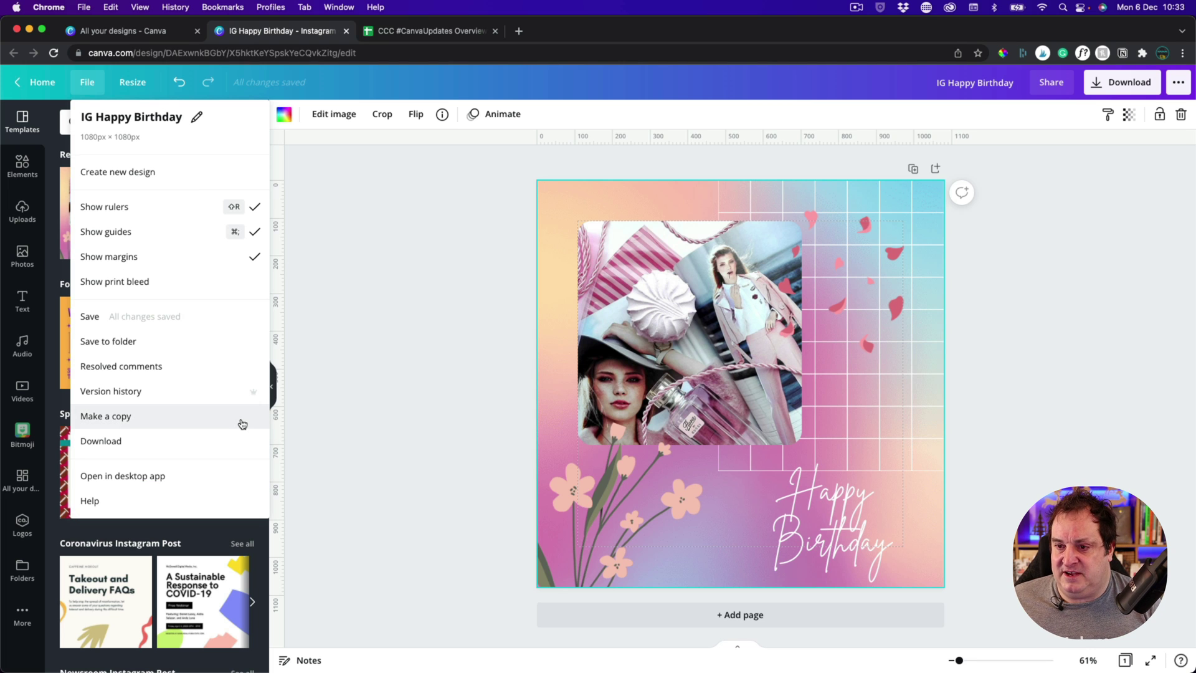
pyautogui.click(454, 324)
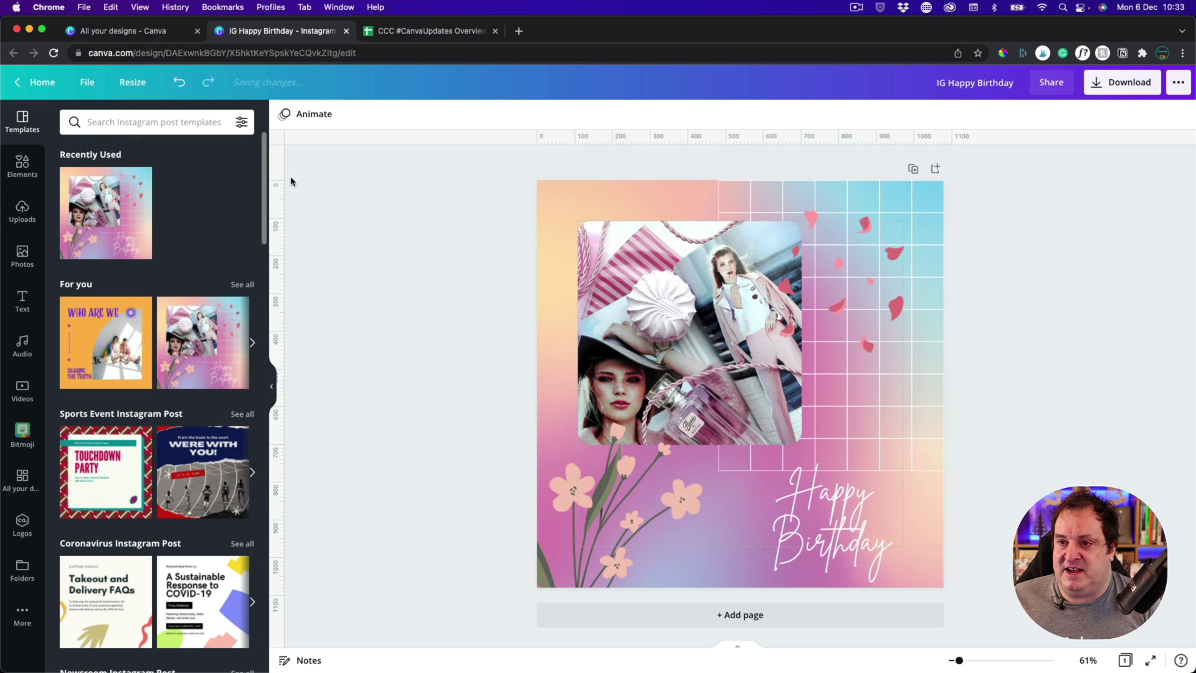
# Step: Go back to the All your designs tab and reload it so IG Happy Birthday appears
pyautogui.click(123, 33)
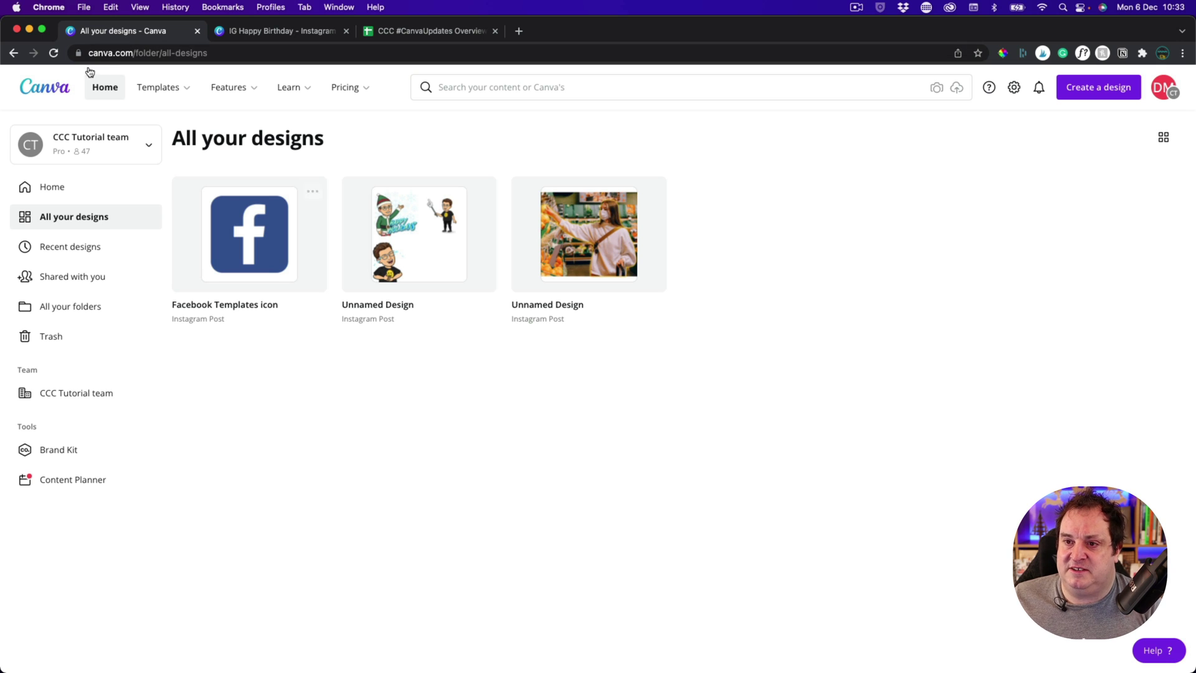
pyautogui.click(55, 54)
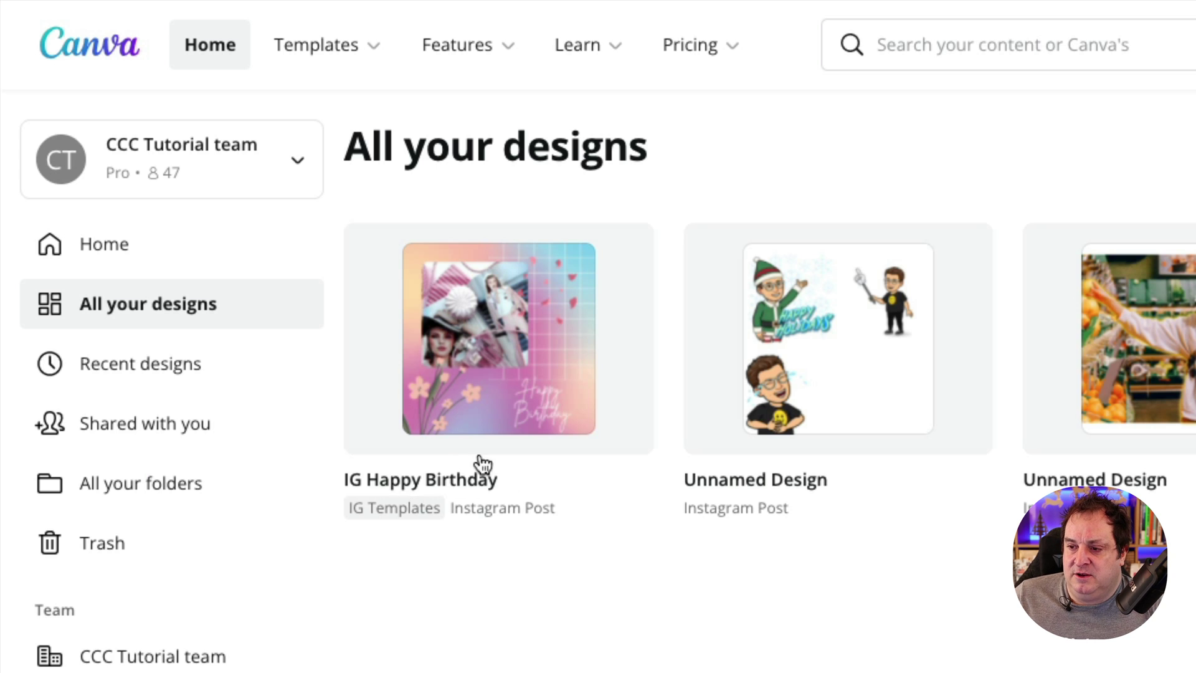
# Step: Open IG Templates and show its designs as a list sorted by most recently edited
pyautogui.click(398, 509)
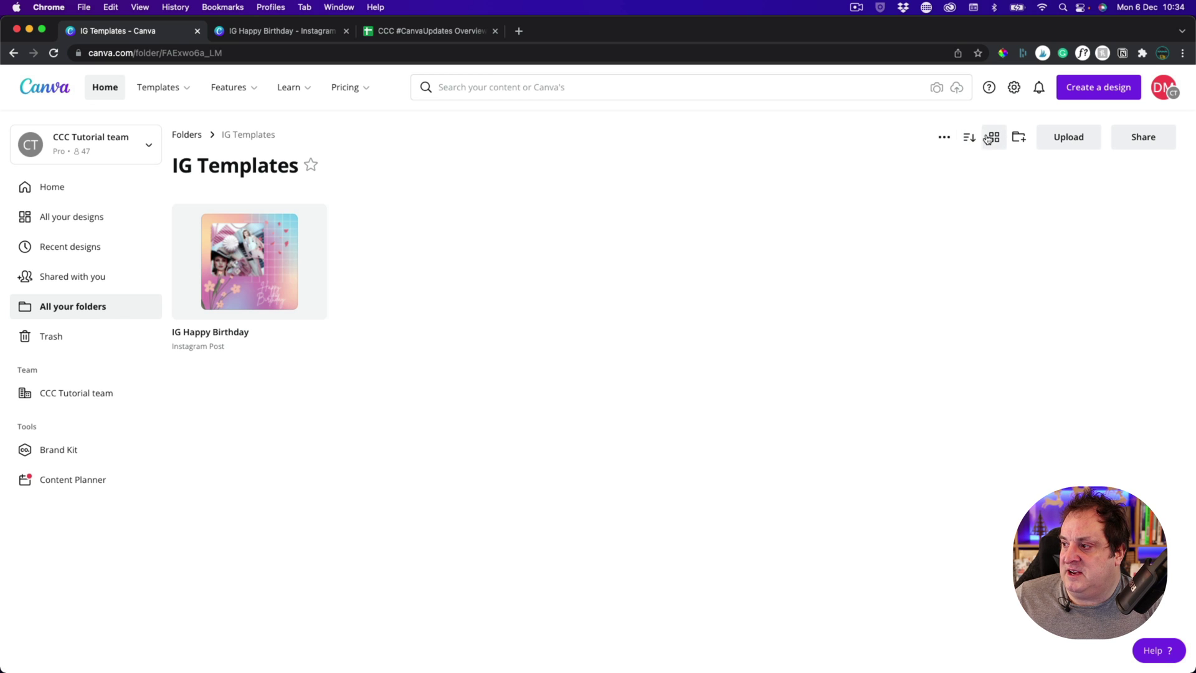
pyautogui.click(994, 140)
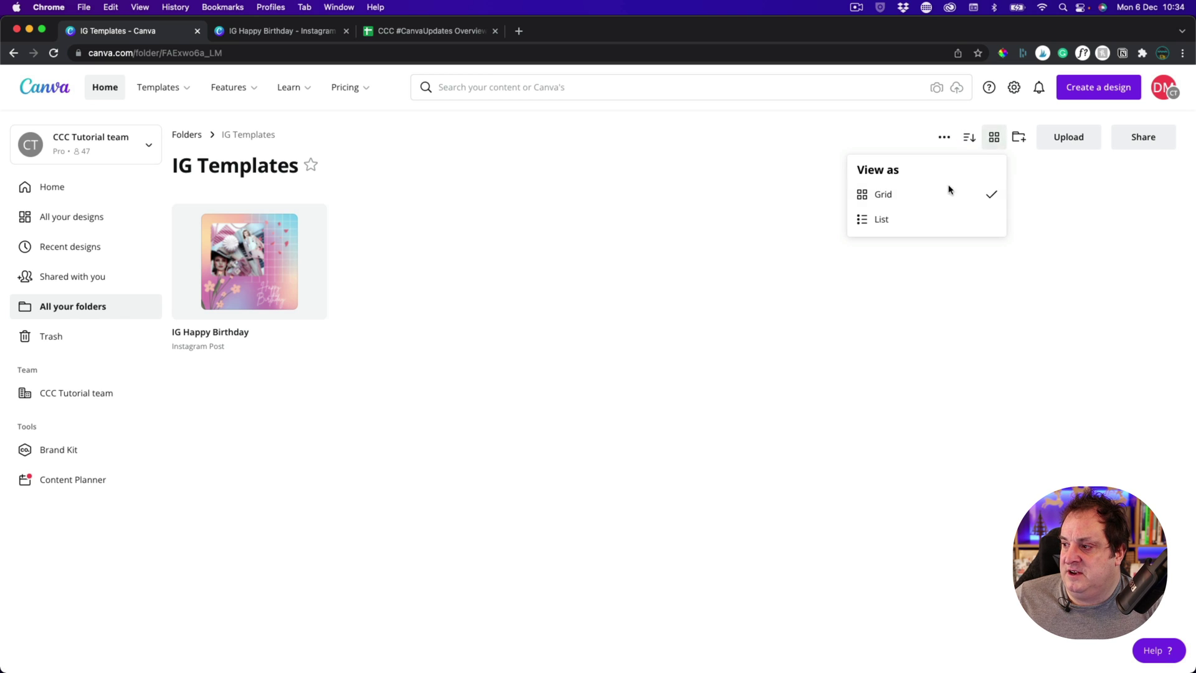
pyautogui.click(914, 219)
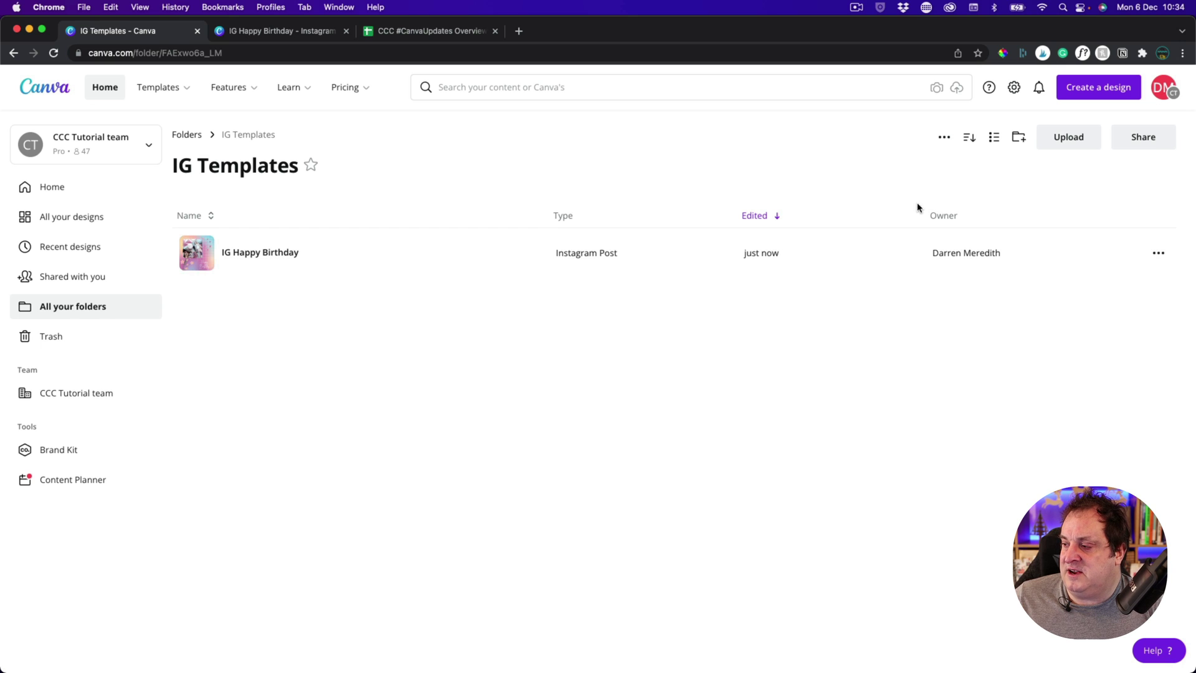
pyautogui.click(766, 220)
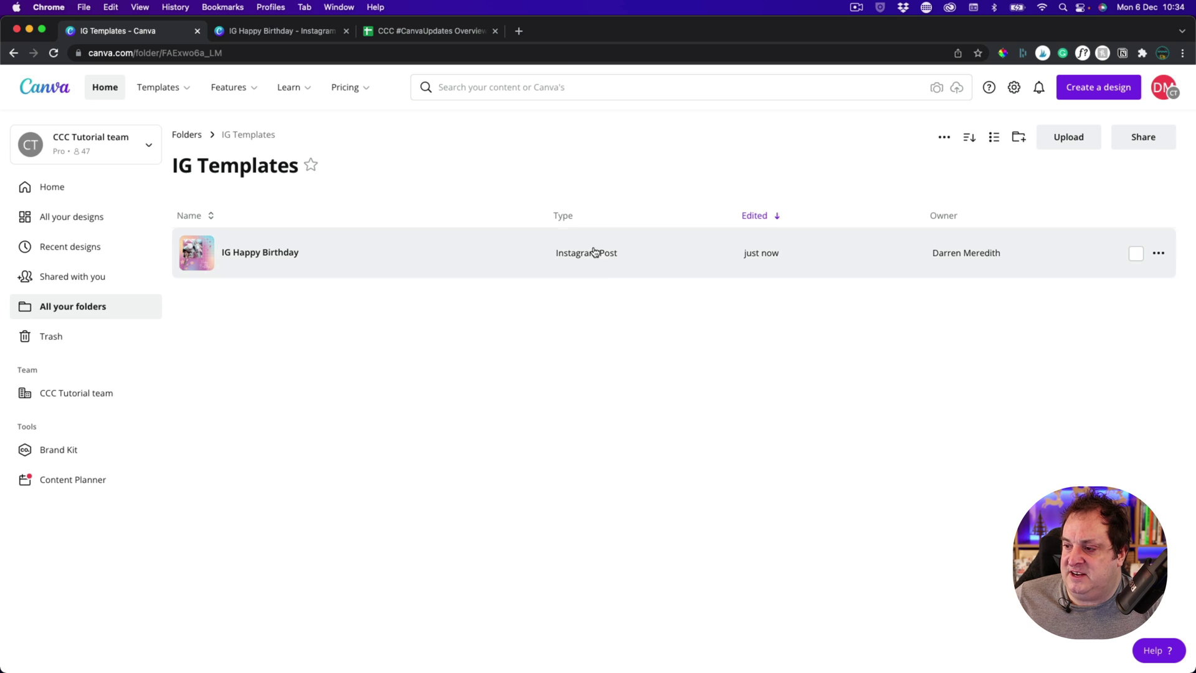
# Step: Check IG Happy Birthday's Move to folder options, then back out without moving it
pyautogui.click(1160, 253)
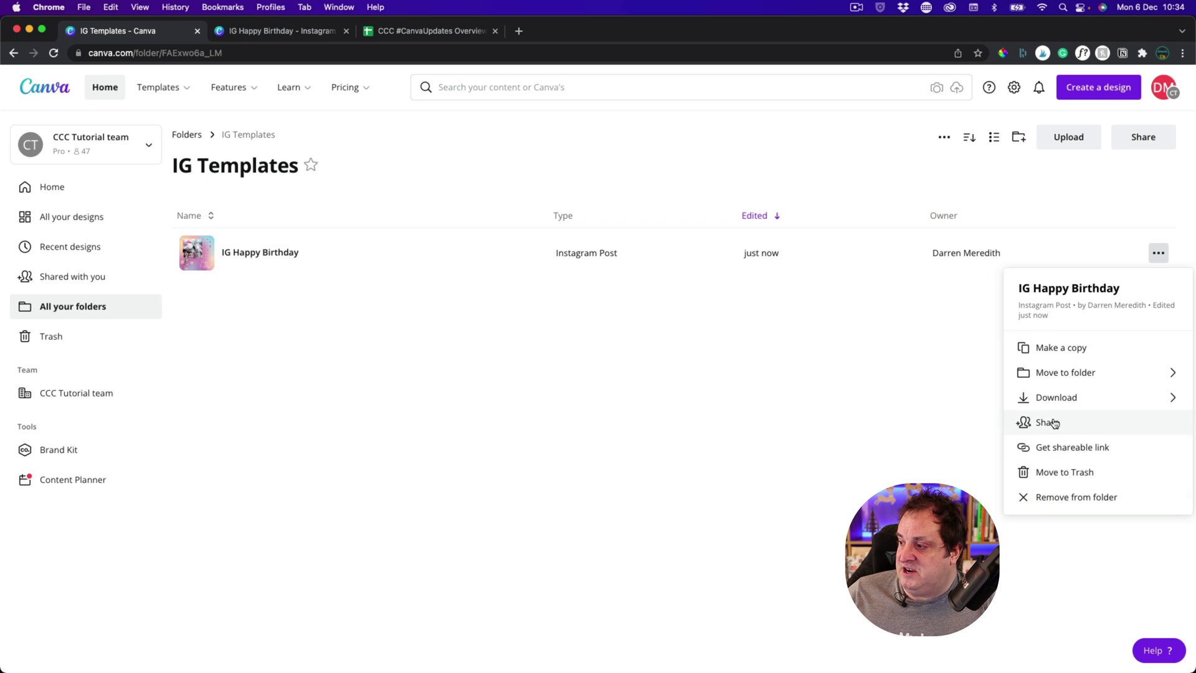
pyautogui.click(1066, 379)
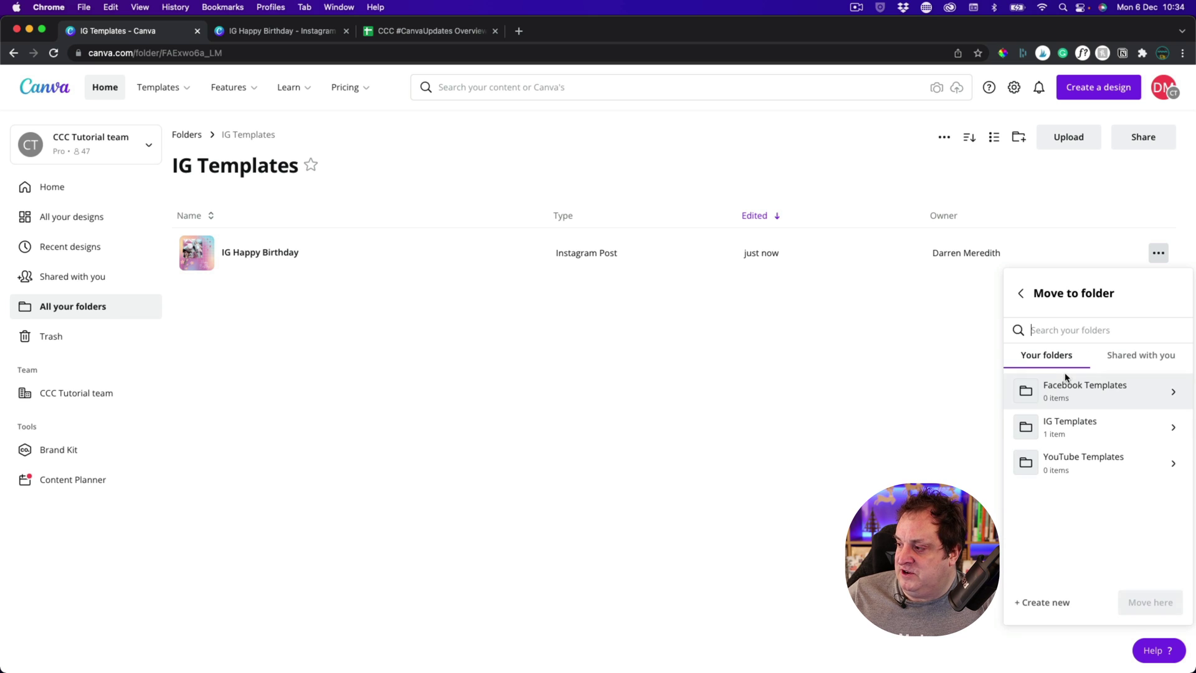
pyautogui.click(1022, 299)
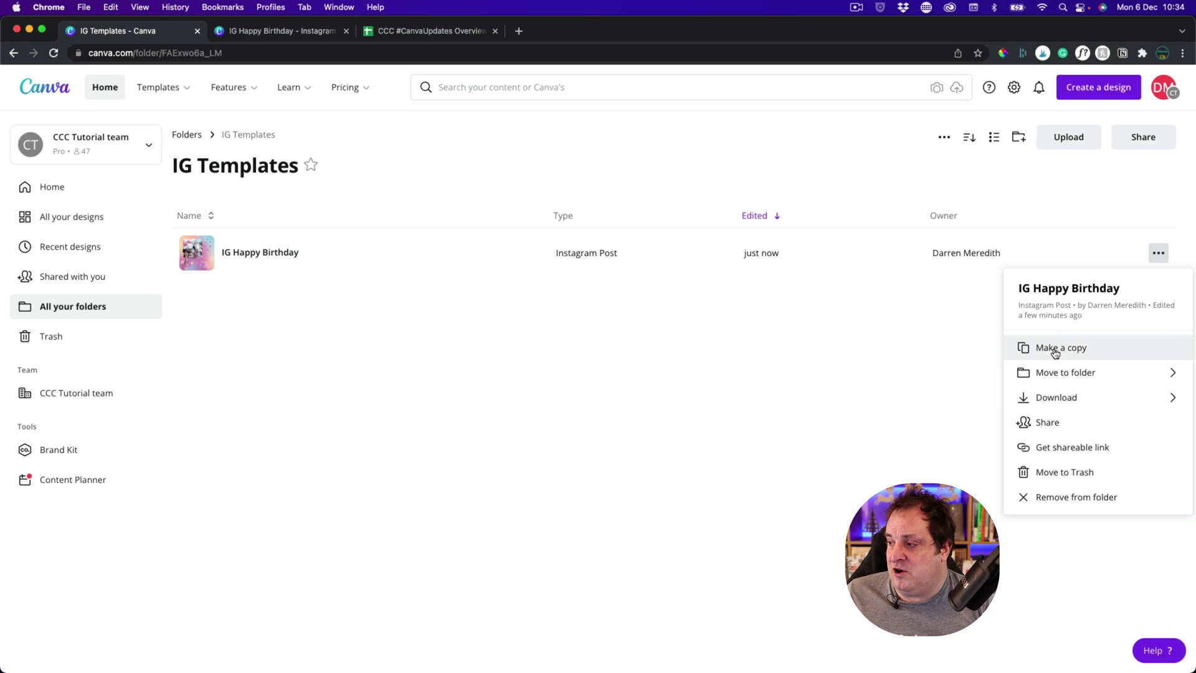
pyautogui.click(752, 421)
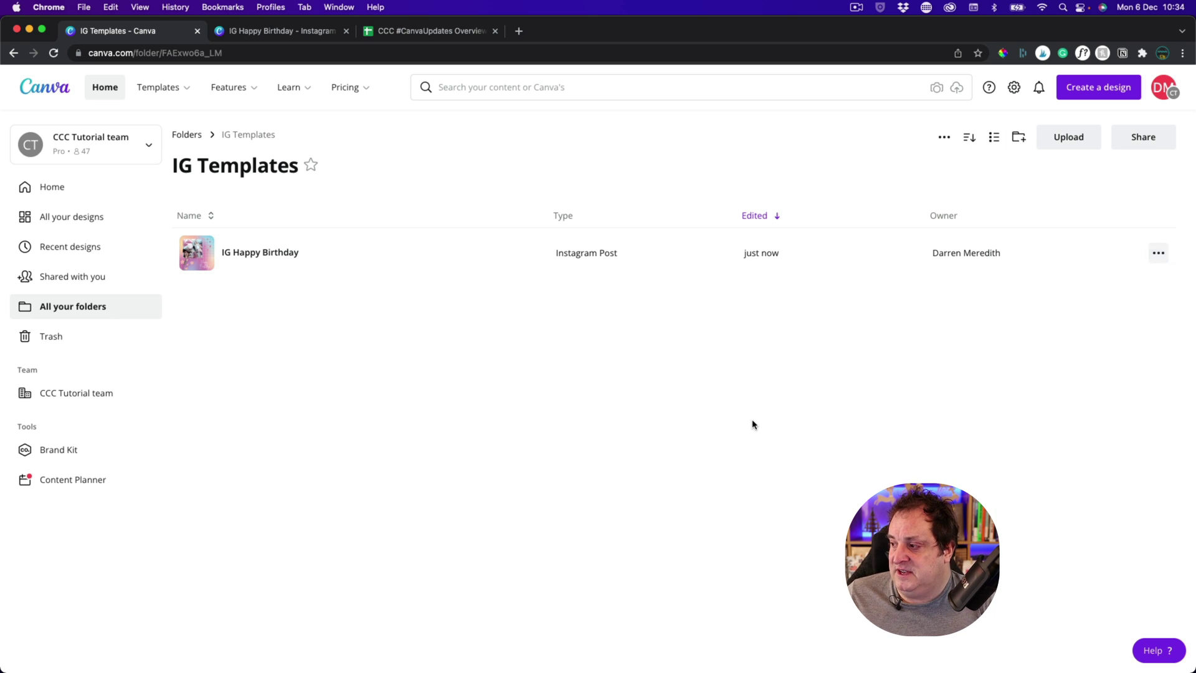
# Step: Create a new folder named 'Holiday Templates' inside IG Templates
pyautogui.click(1017, 138)
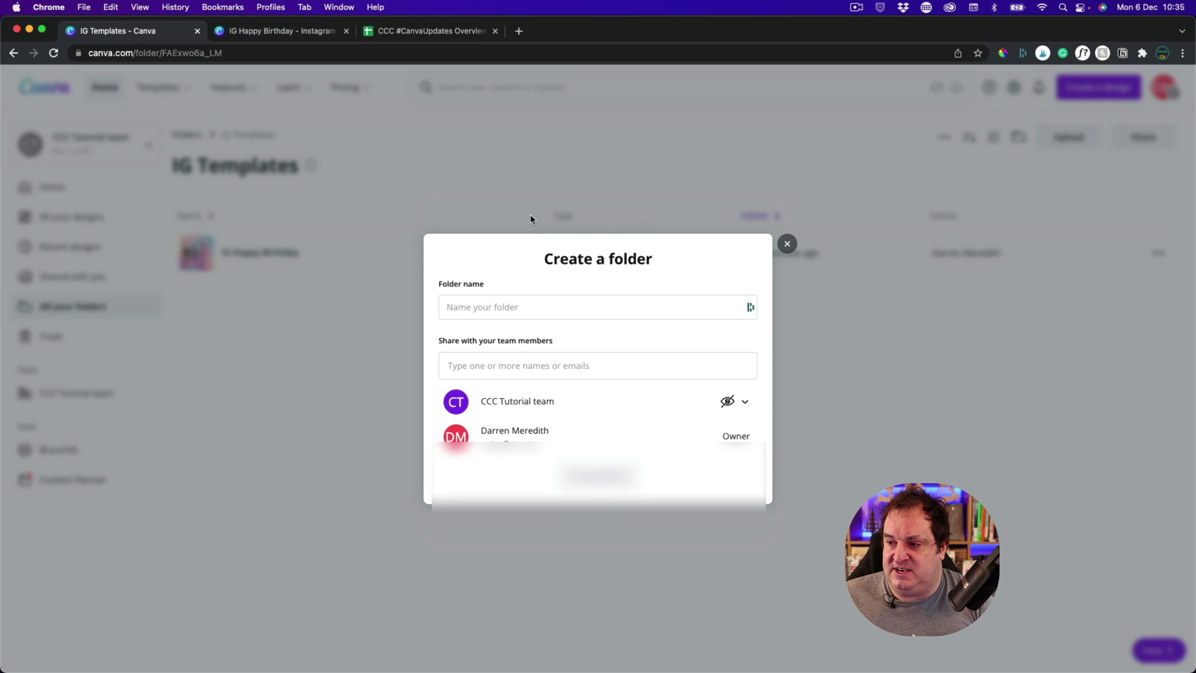
pyautogui.click(484, 309)
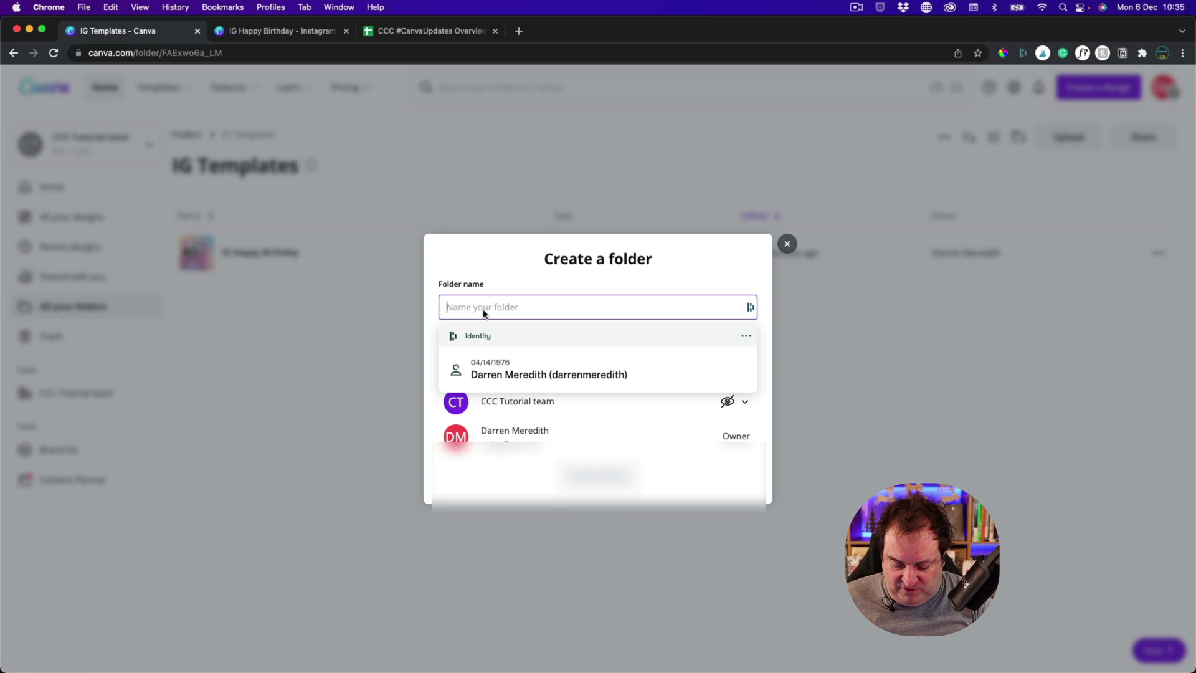
pyautogui.write('Holiday Templates')
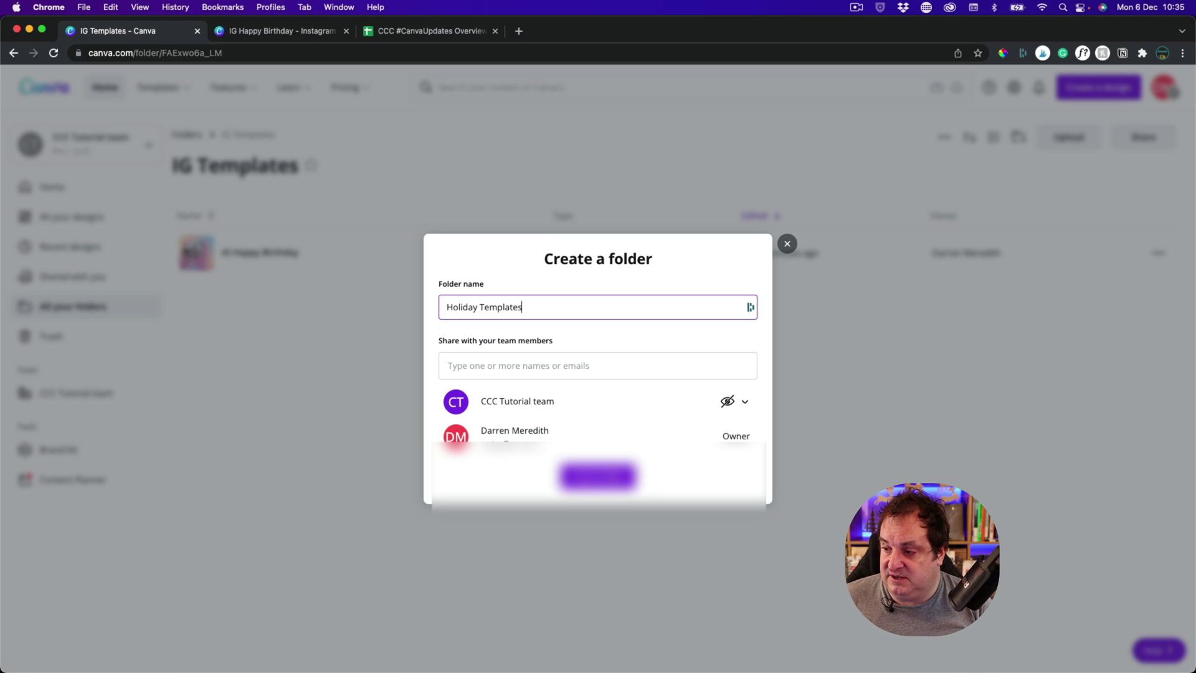
pyautogui.press('Return')
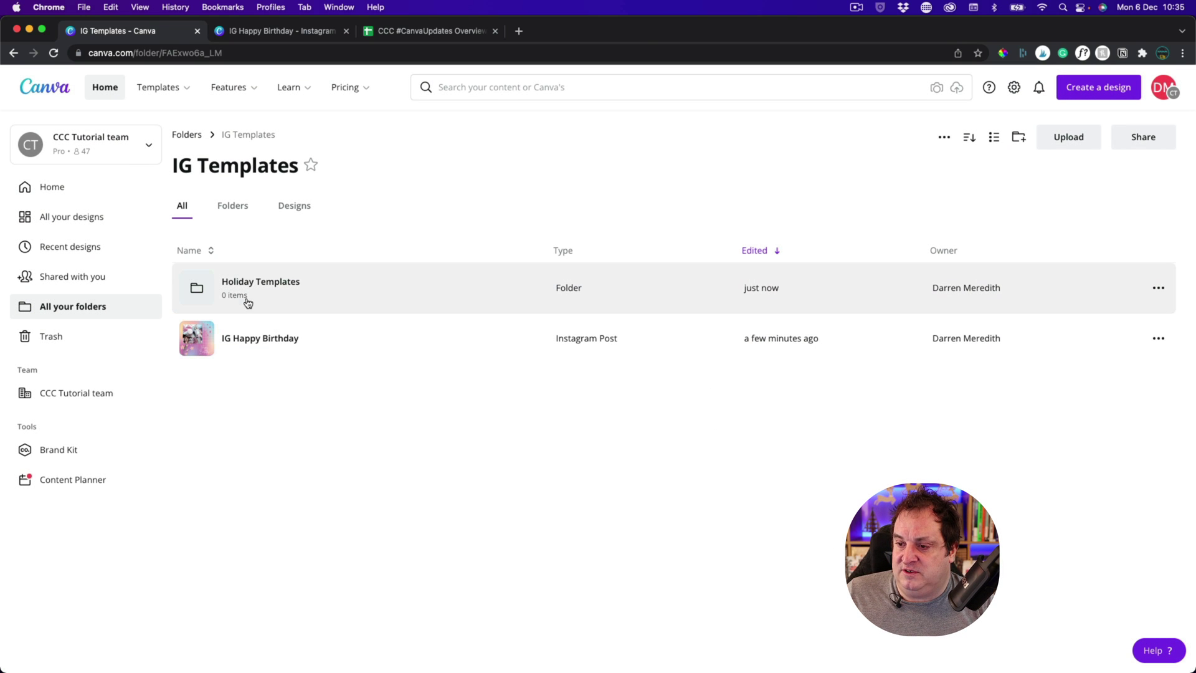
# Step: Close the IG Happy Birthday design and start a new Instagram Post design
pyautogui.click(277, 28)
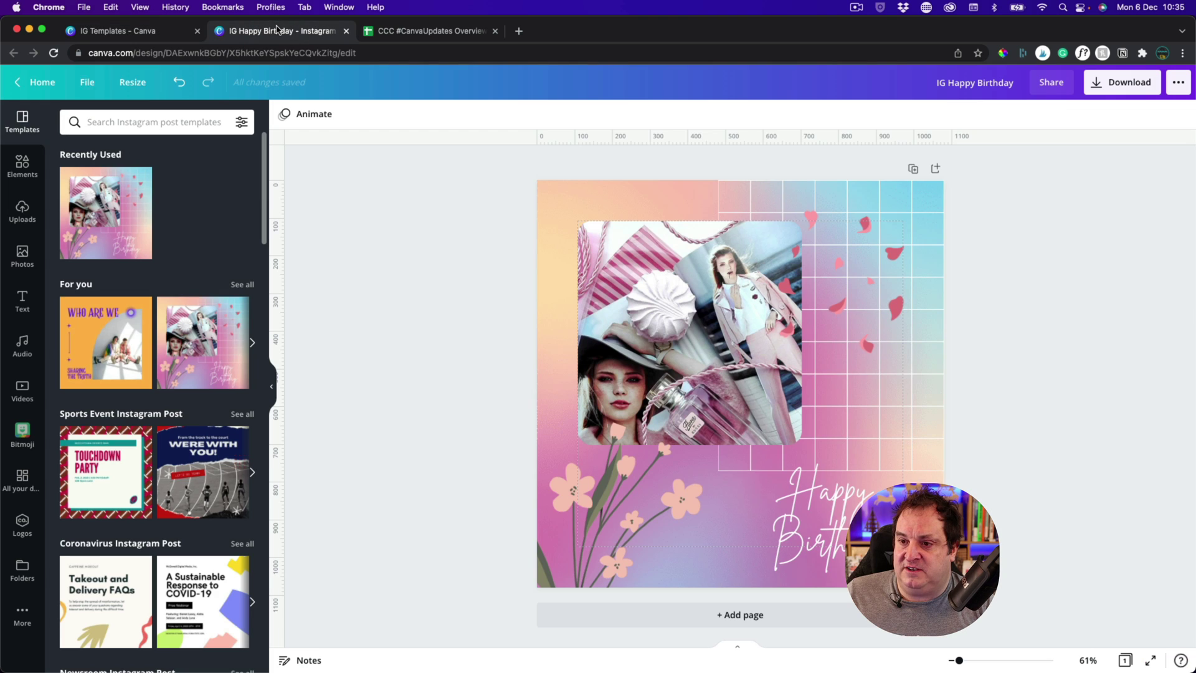
pyautogui.click(345, 30)
pyautogui.click(1105, 87)
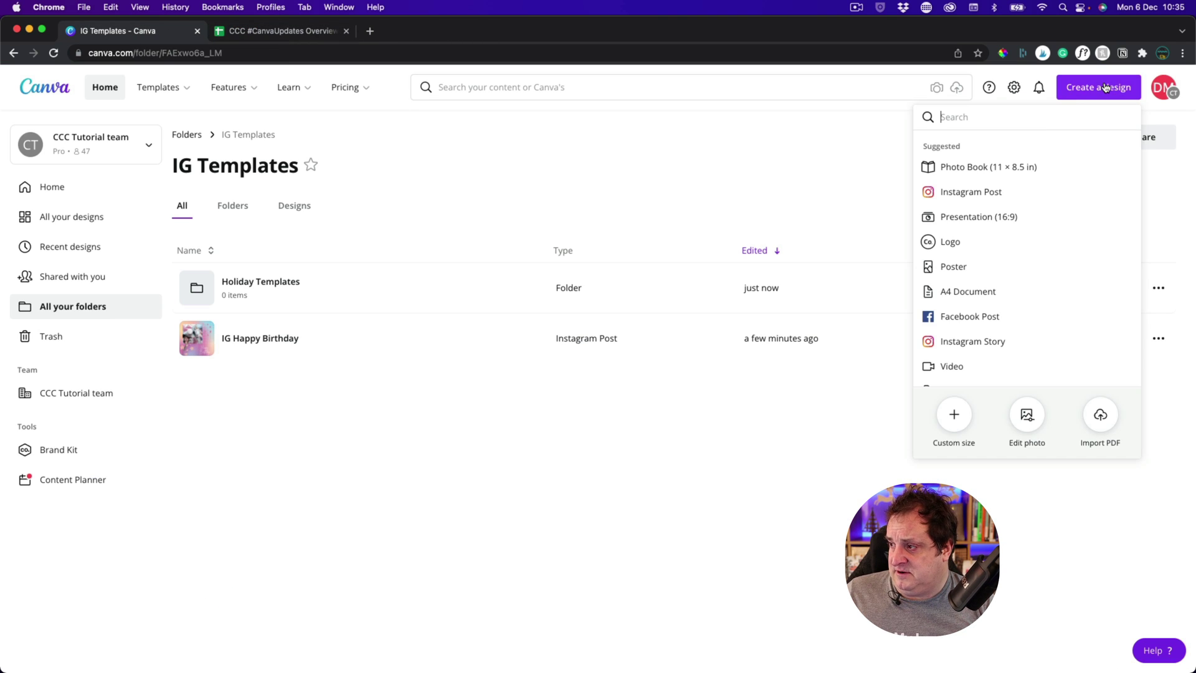
pyautogui.click(967, 194)
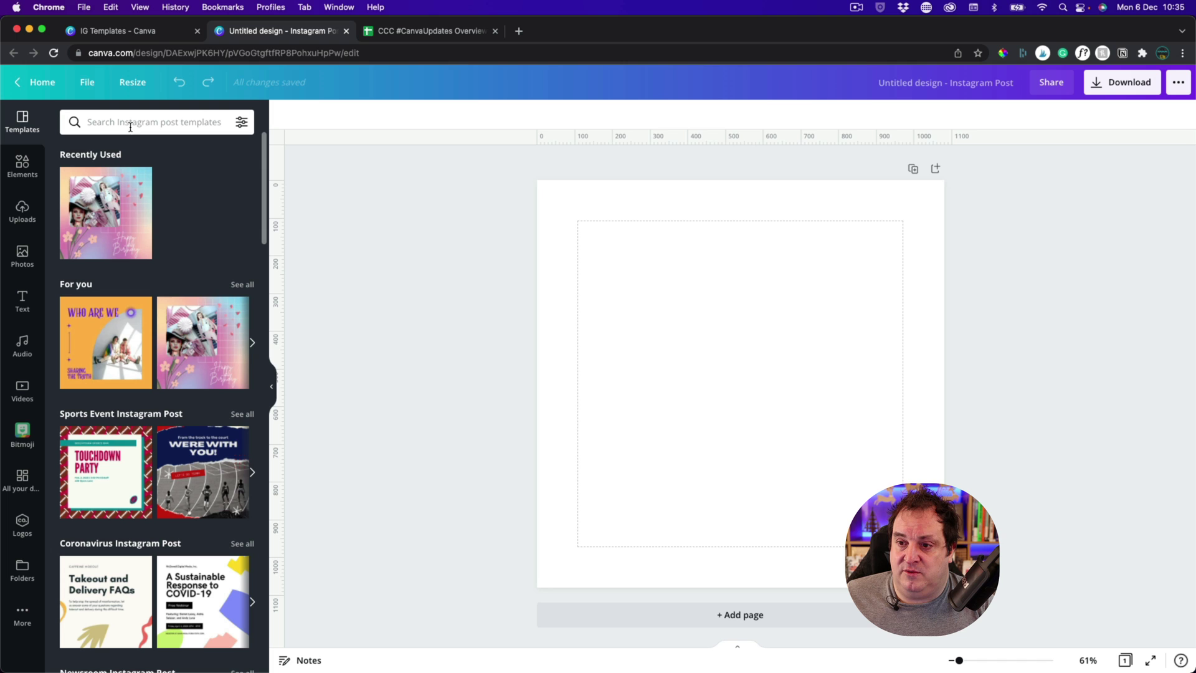
# Step: Search templates for 'christmas' and apply the Santa Merry Christmas template
pyautogui.click(129, 124)
pyautogui.write('christmas')
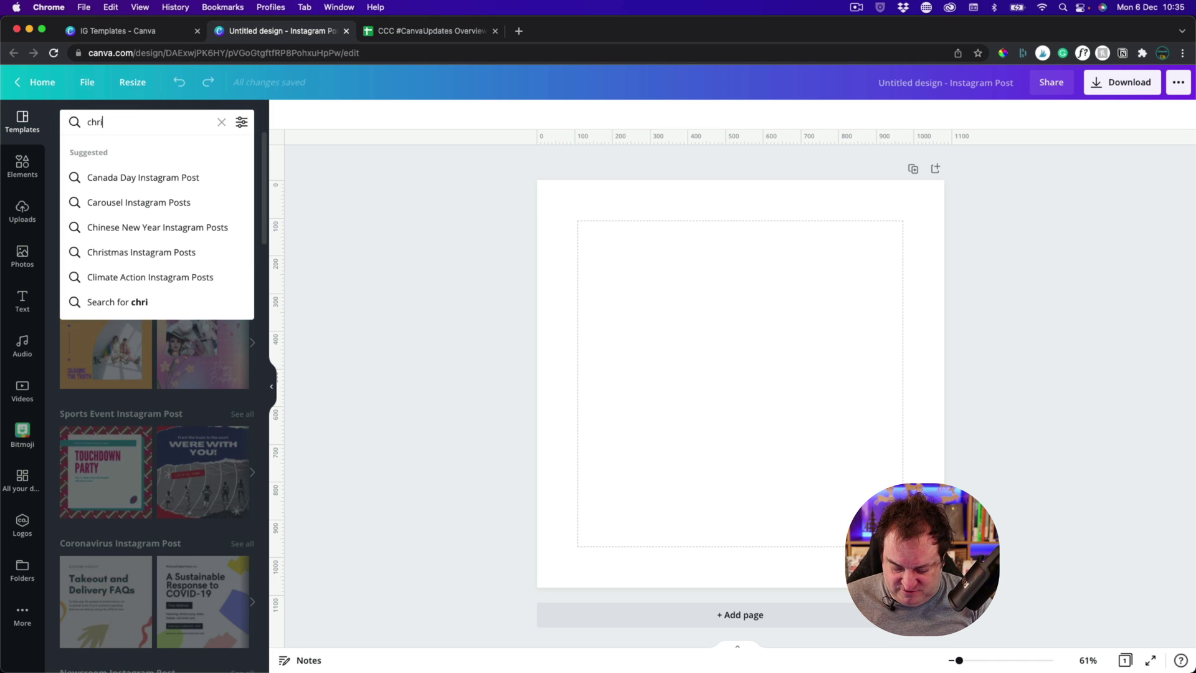
pyautogui.press('Return')
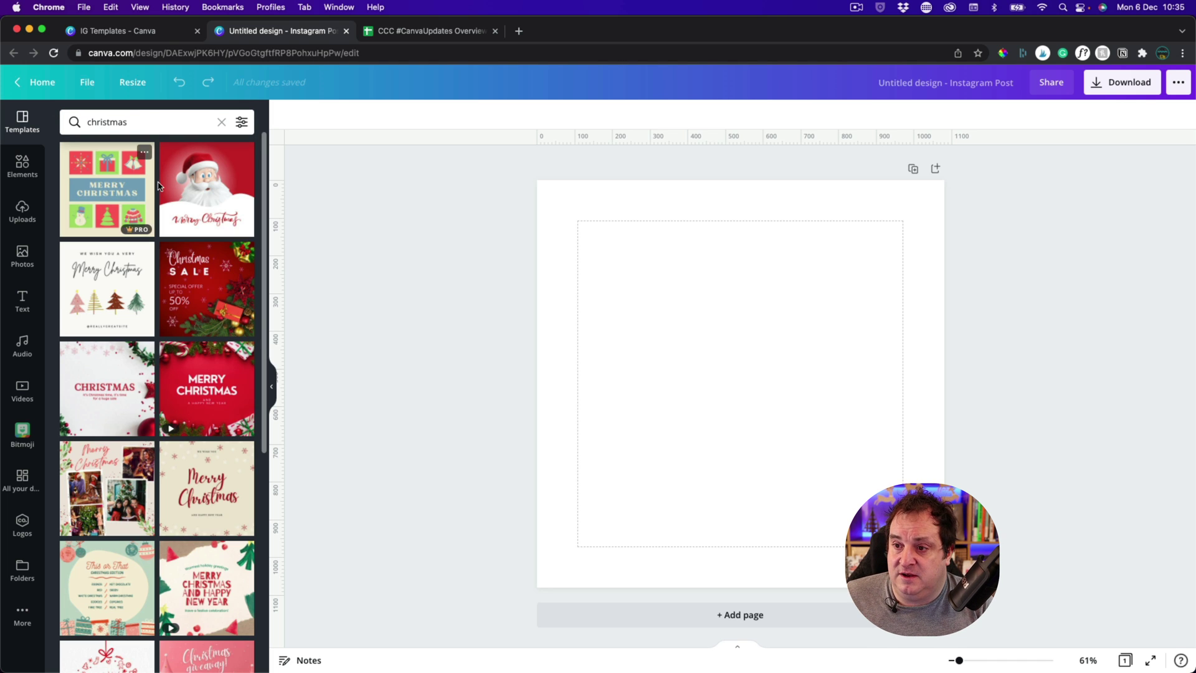
pyautogui.click(207, 202)
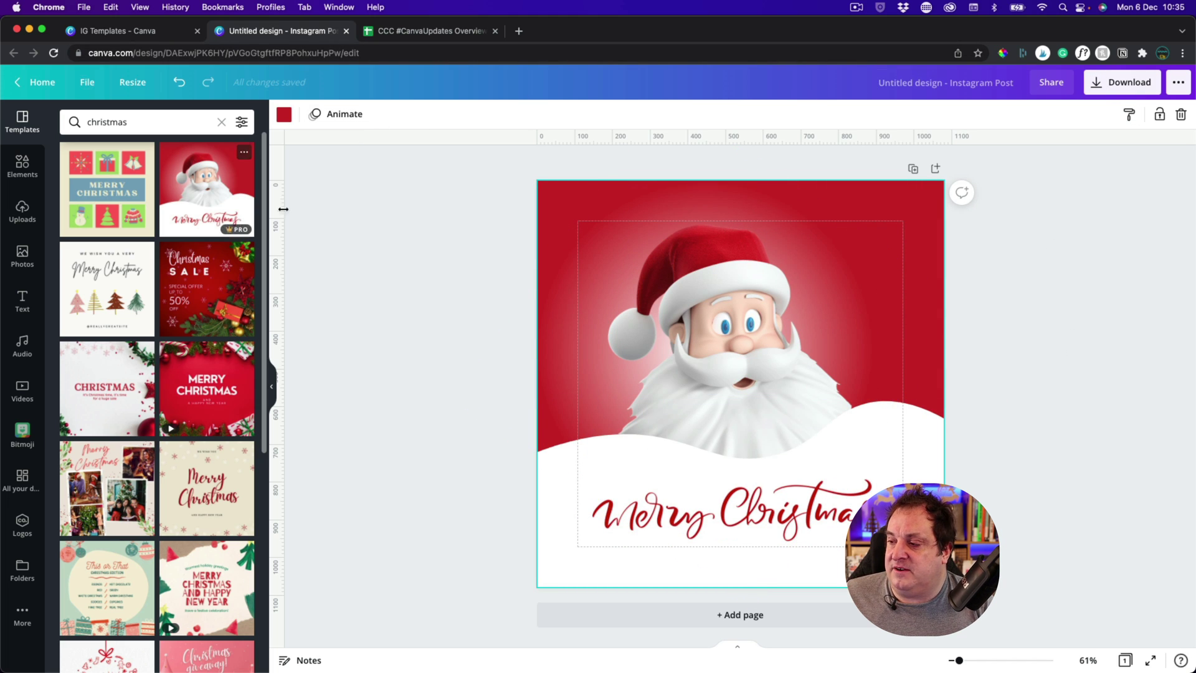
# Step: Save the Santa post into IG Templates > Holiday Templates using Save to folder
pyautogui.click(88, 88)
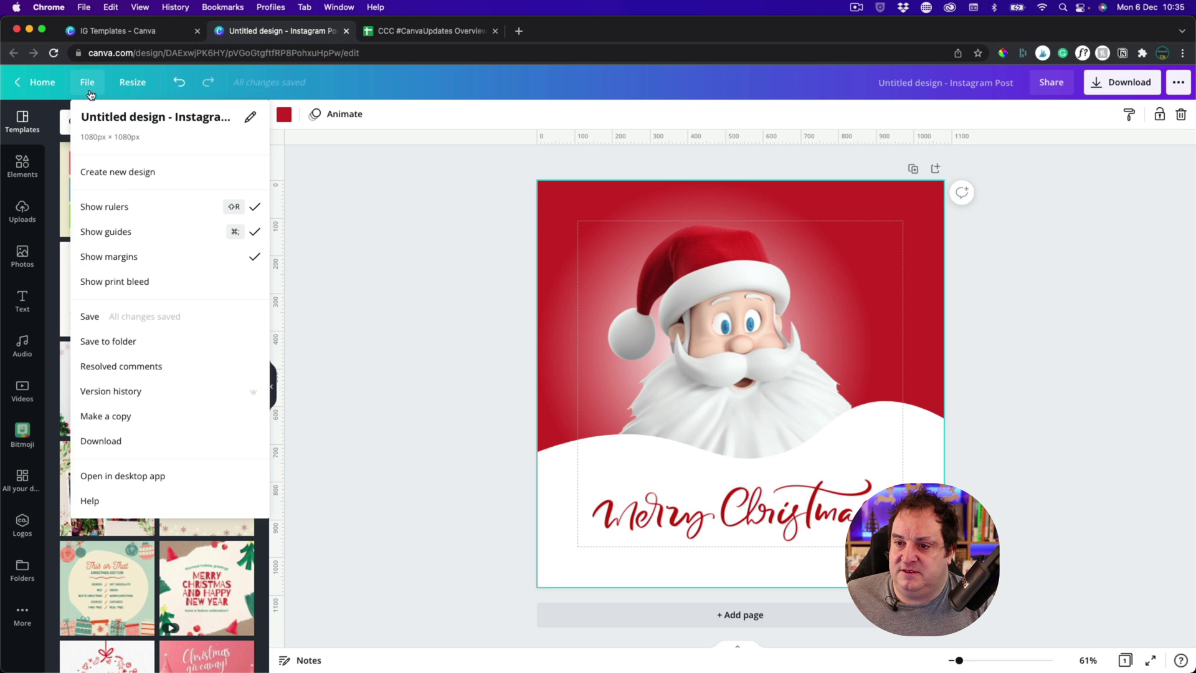
pyautogui.click(112, 342)
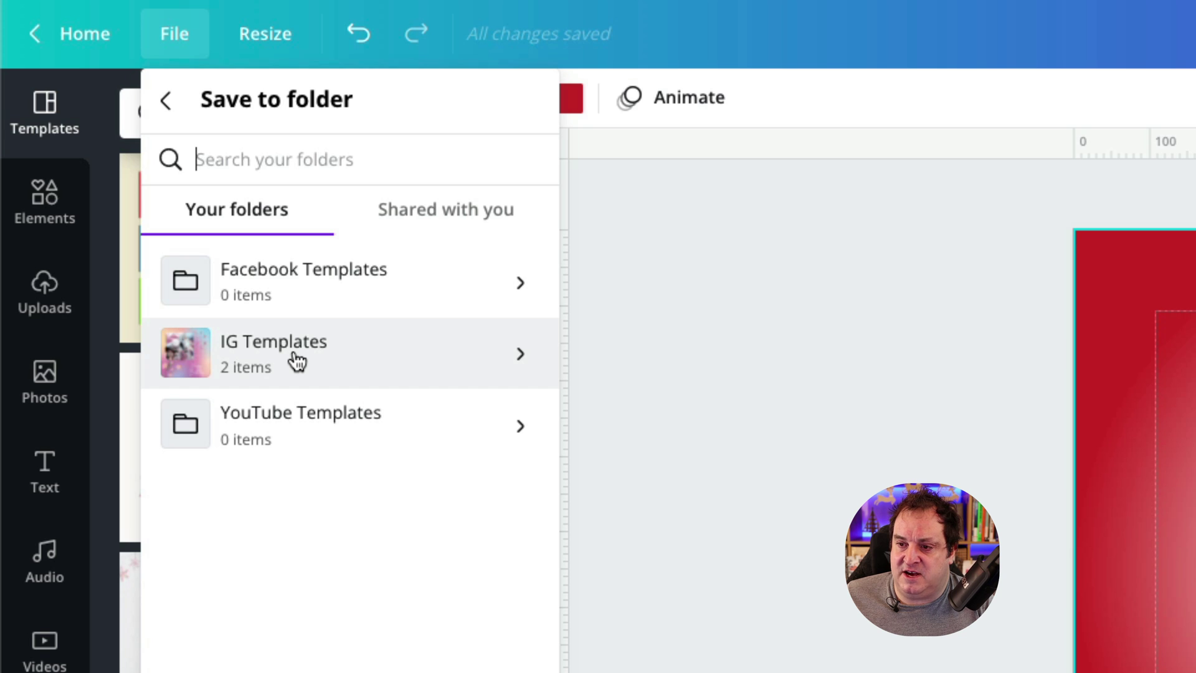
pyautogui.click(520, 360)
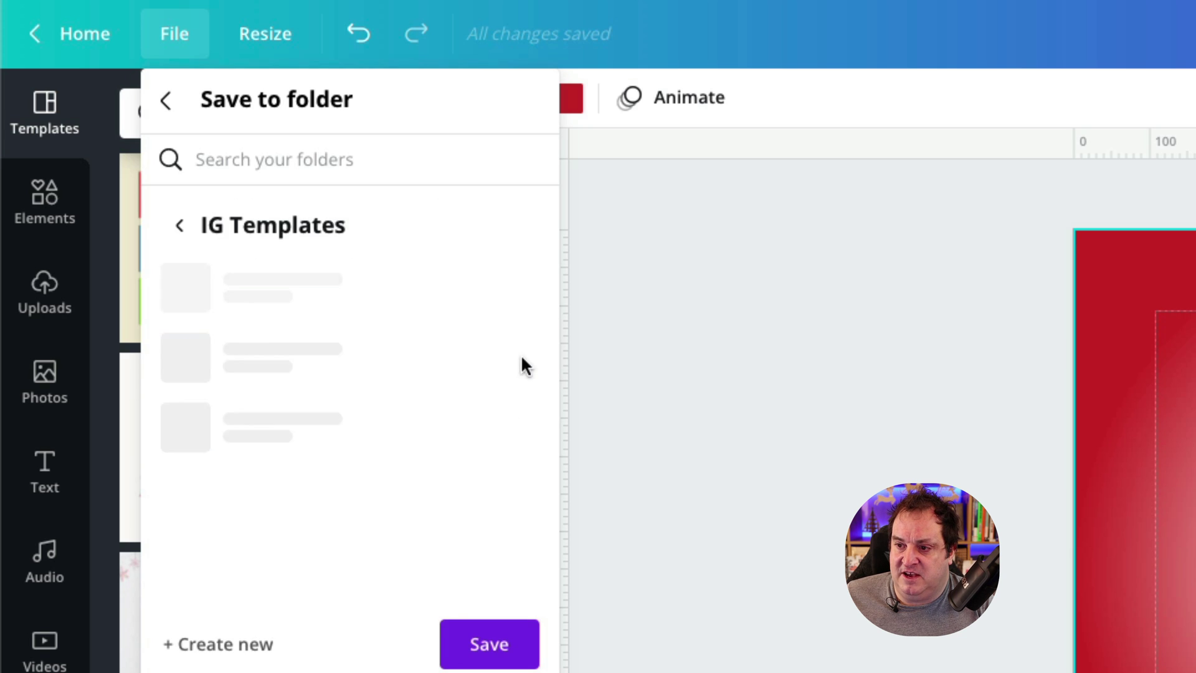
pyautogui.click(180, 226)
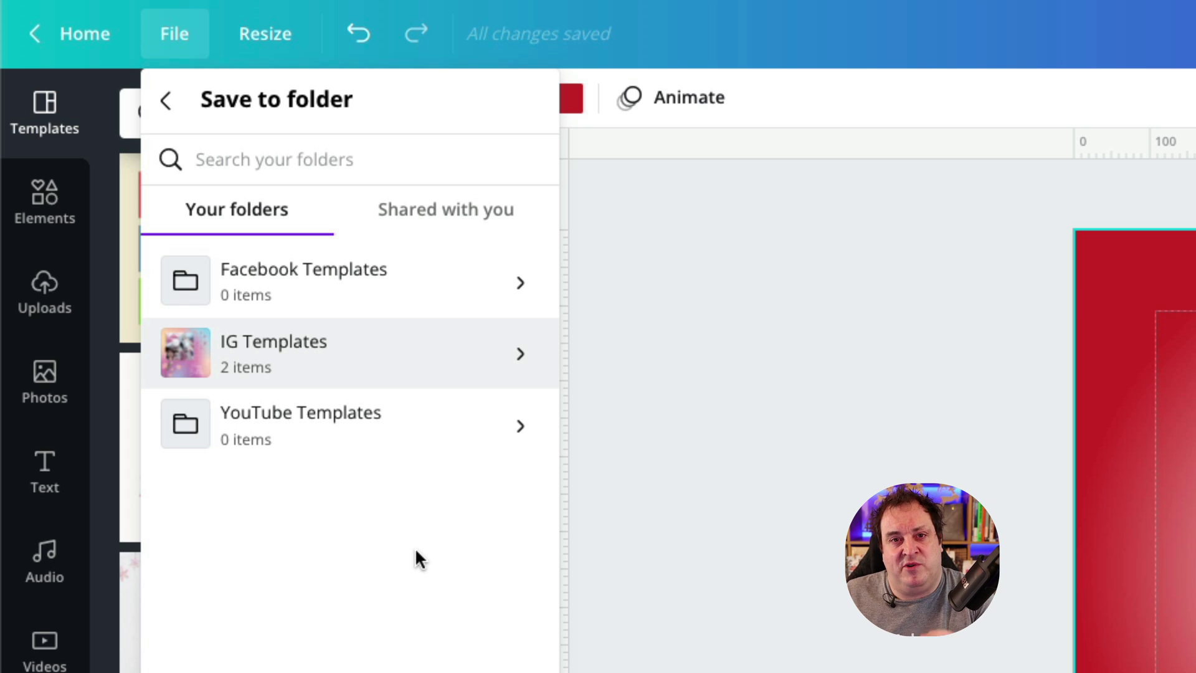
pyautogui.click(521, 357)
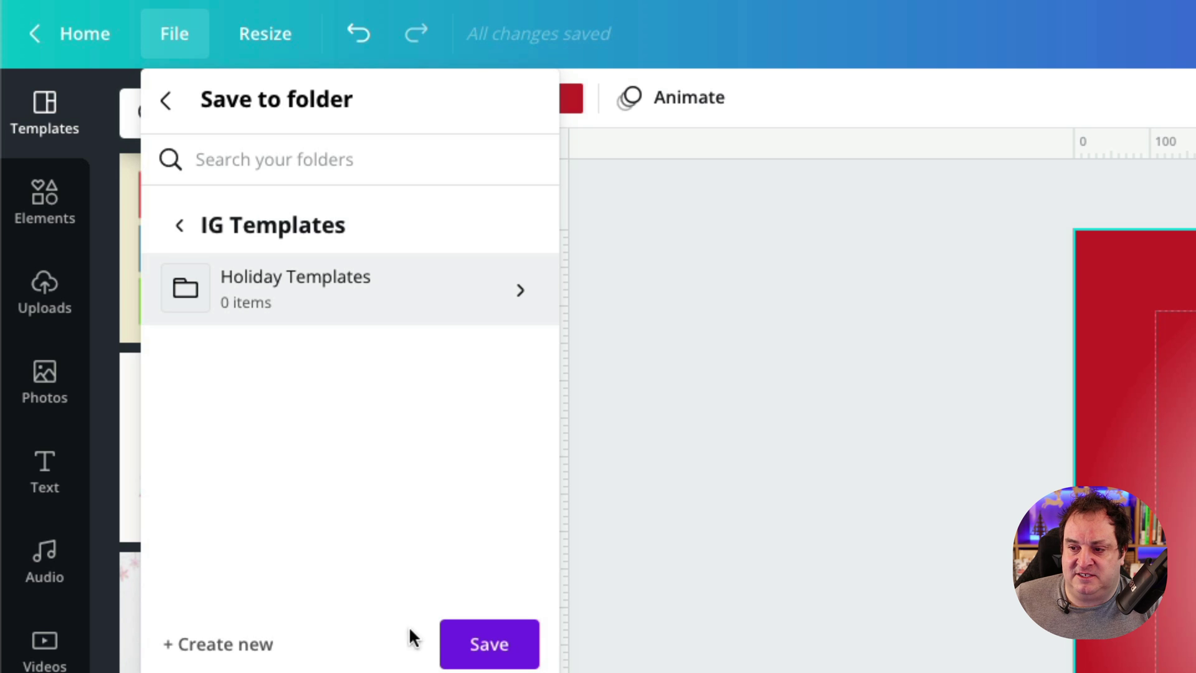
pyautogui.click(474, 643)
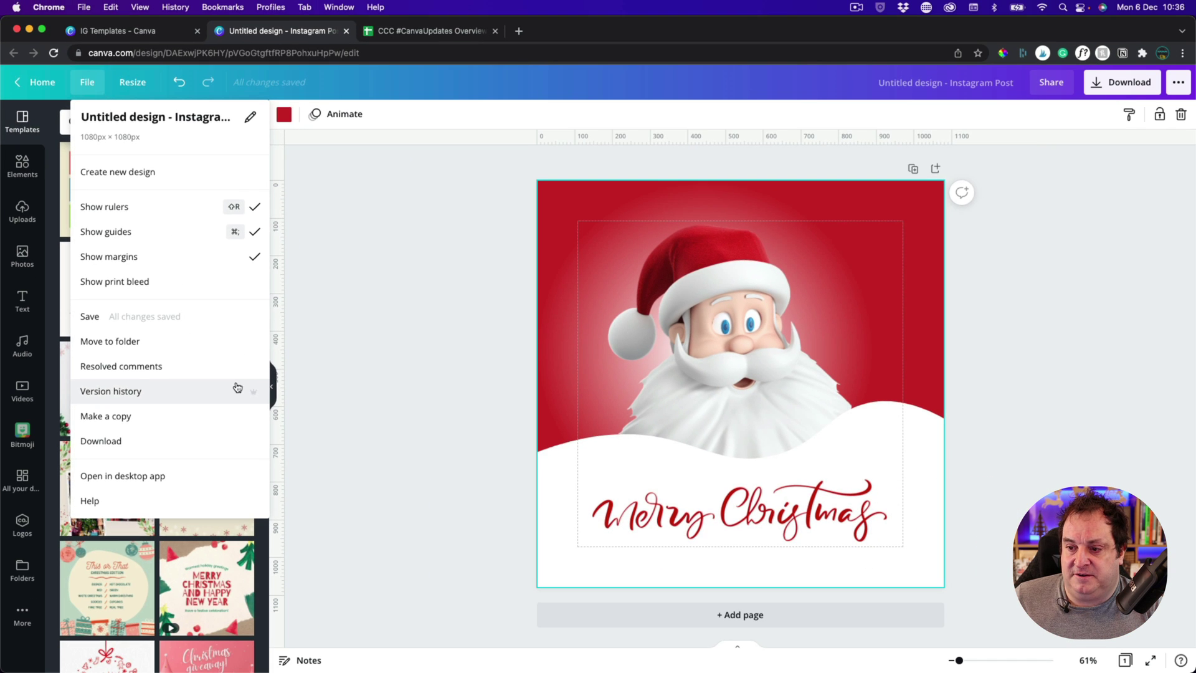
pyautogui.click(378, 331)
# Step: Replace the untitled design name with 'Sanata Bold'
pyautogui.click(920, 88)
pyautogui.press('BackSpace')
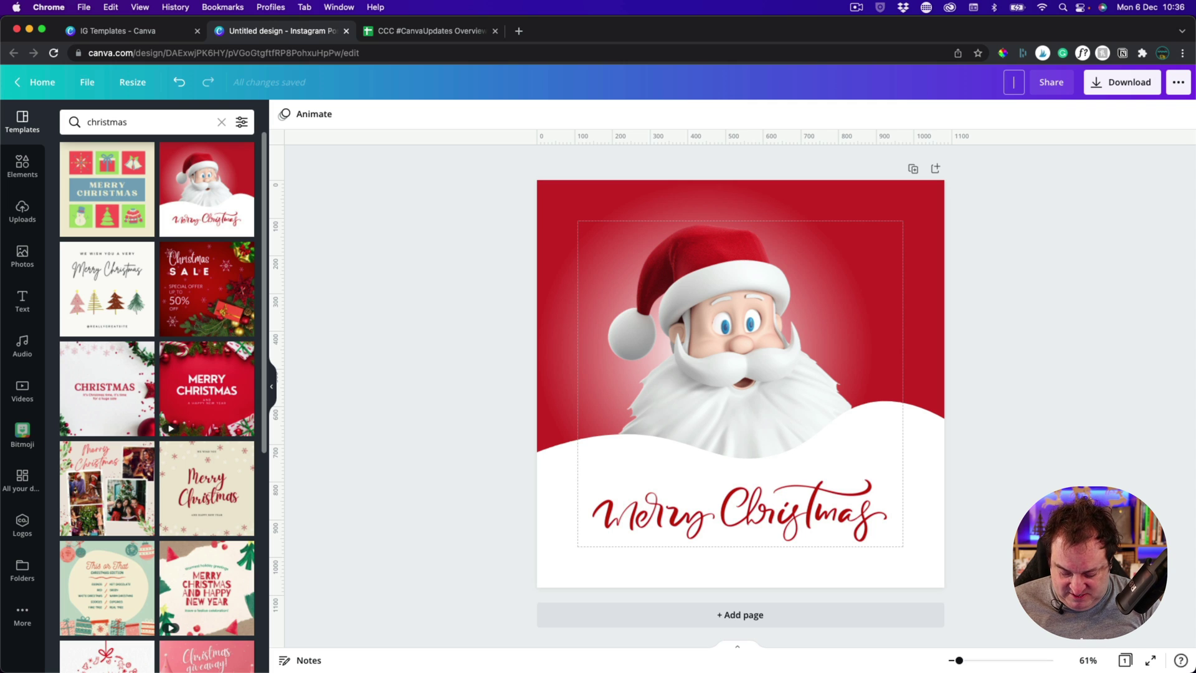
pyautogui.write('Sana')
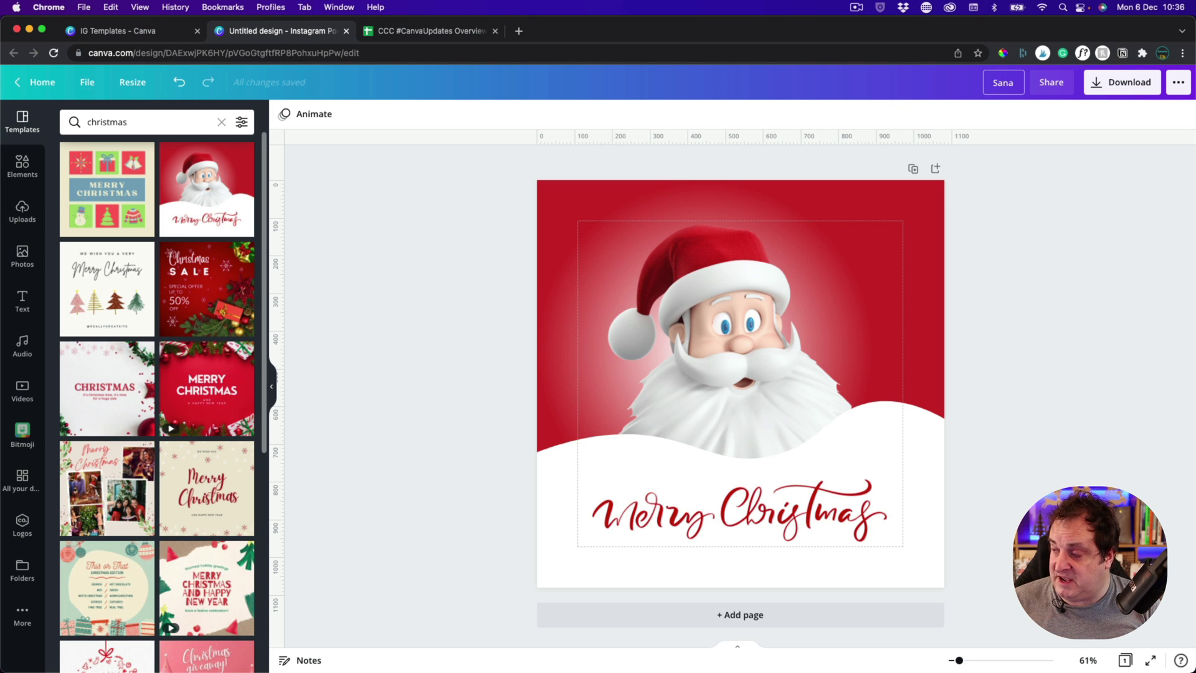
pyautogui.write('ta')
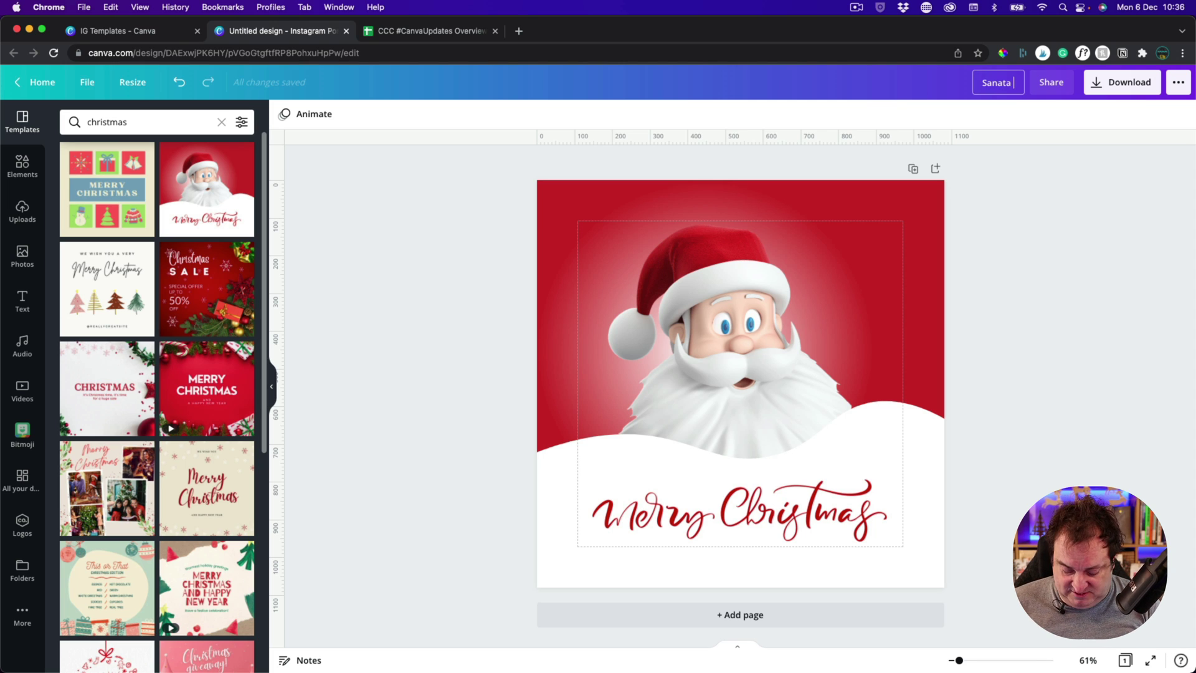
pyautogui.write(' Bold')
pyautogui.press('Return')
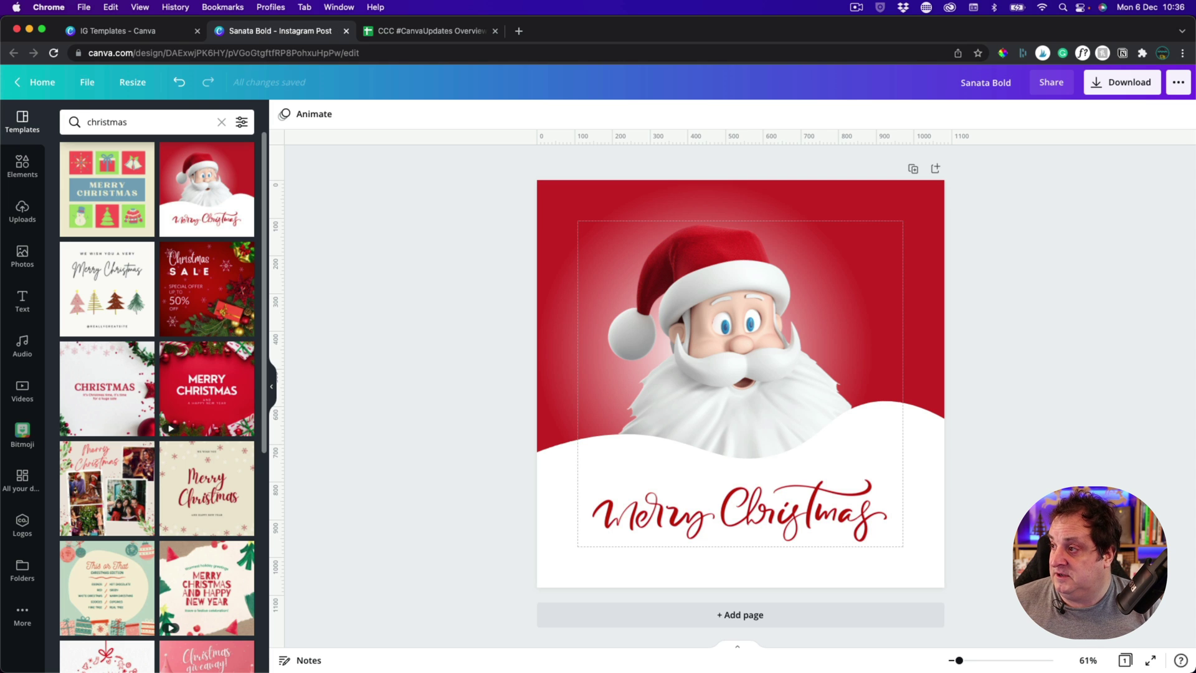
# Step: Refresh the IG Templates folder page and open the Holiday Templates subfolder containing Sanata Bold
pyautogui.click(110, 31)
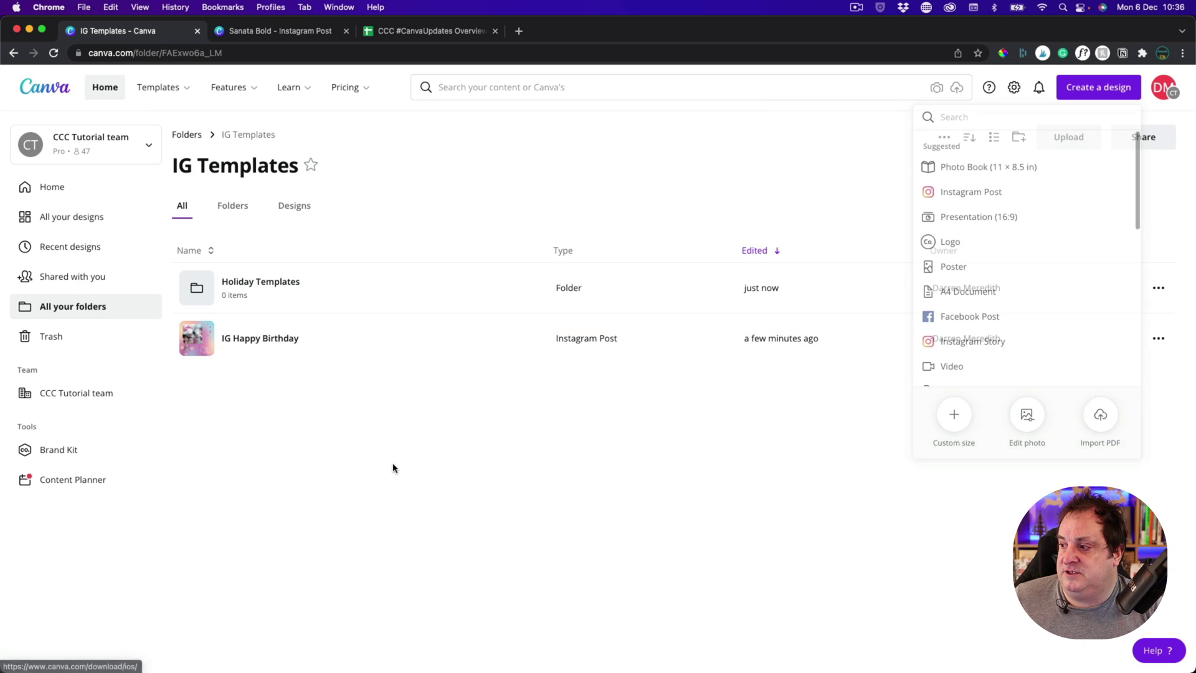
pyautogui.click(55, 54)
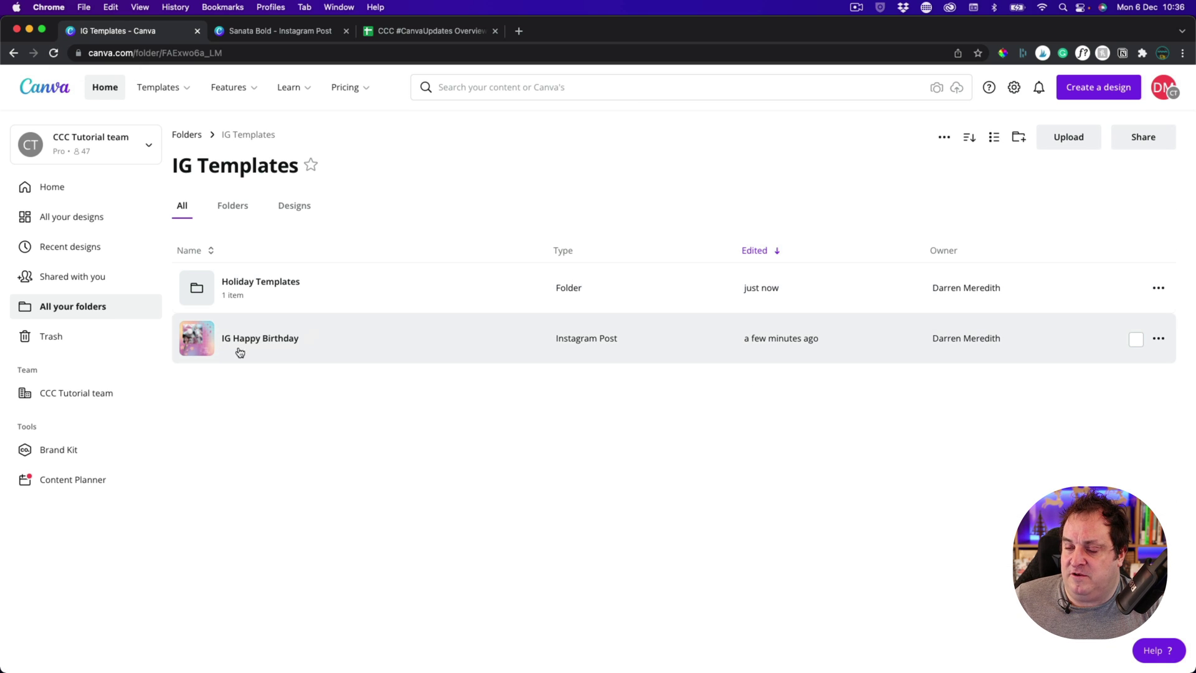
pyautogui.click(255, 285)
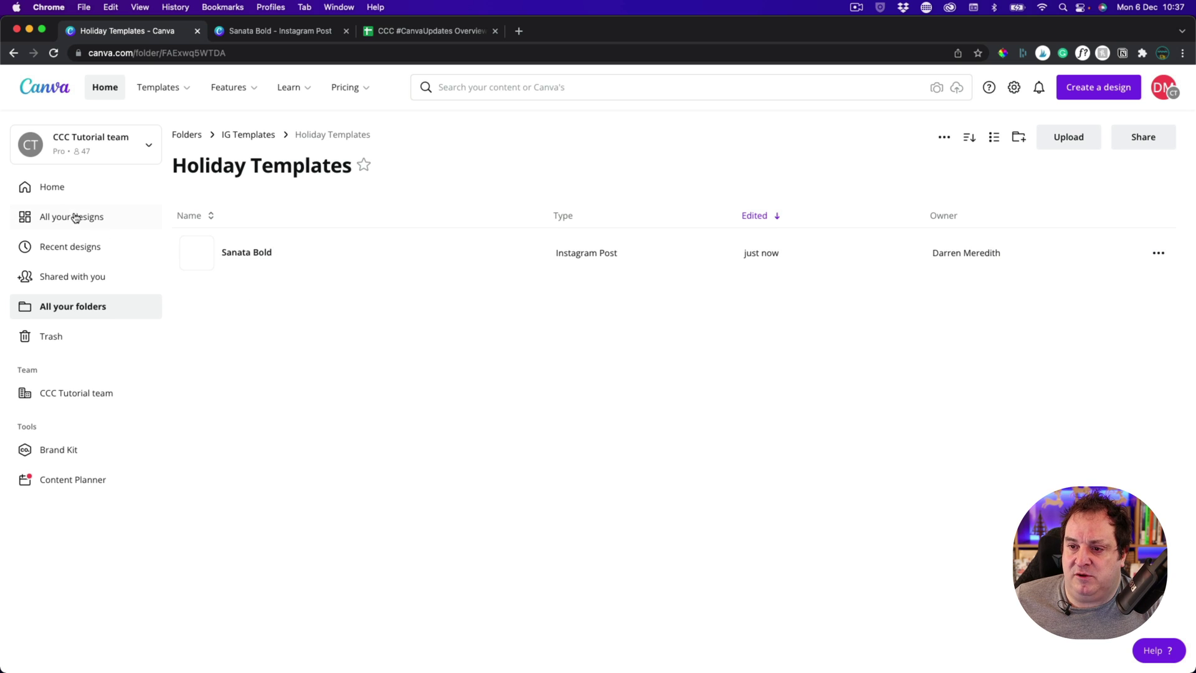
# Step: Go to All your designs and switch the layout from list to Grid view
pyautogui.click(53, 225)
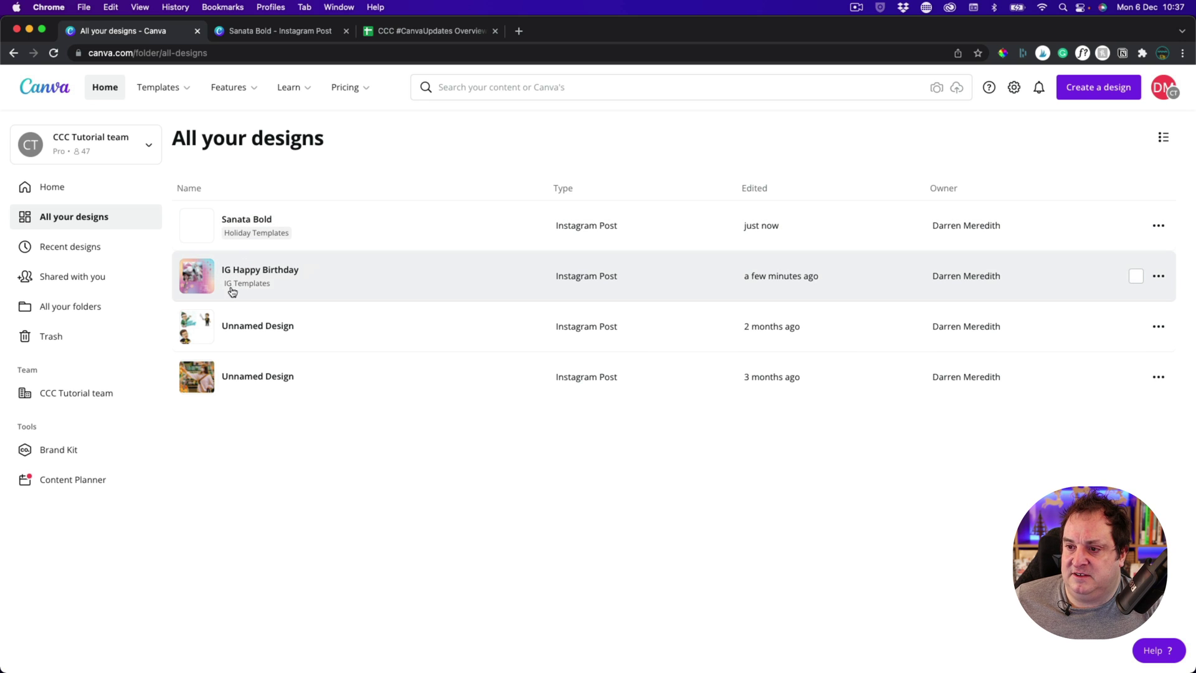
pyautogui.click(1159, 139)
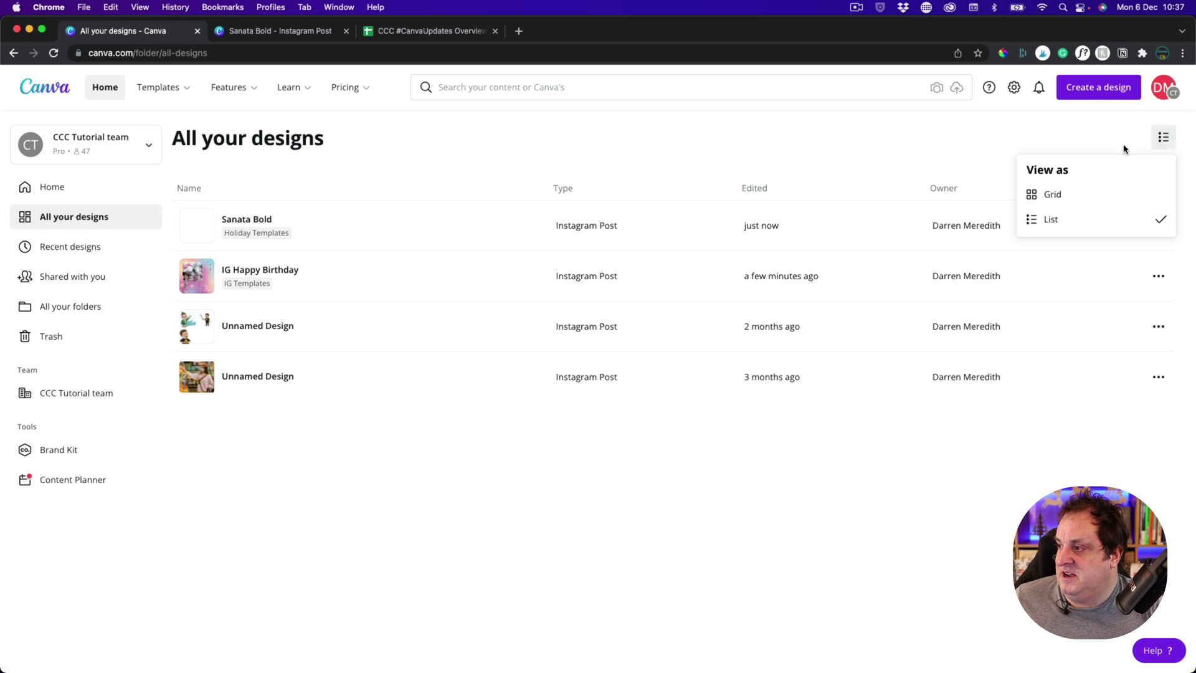
pyautogui.click(1053, 199)
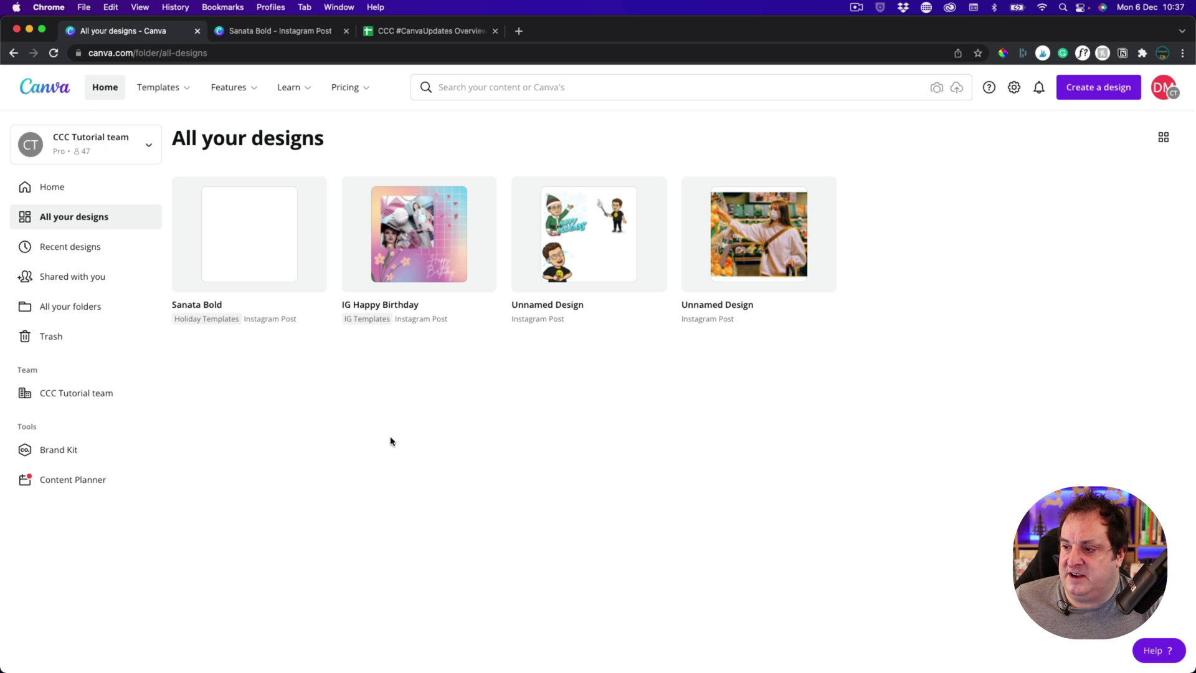